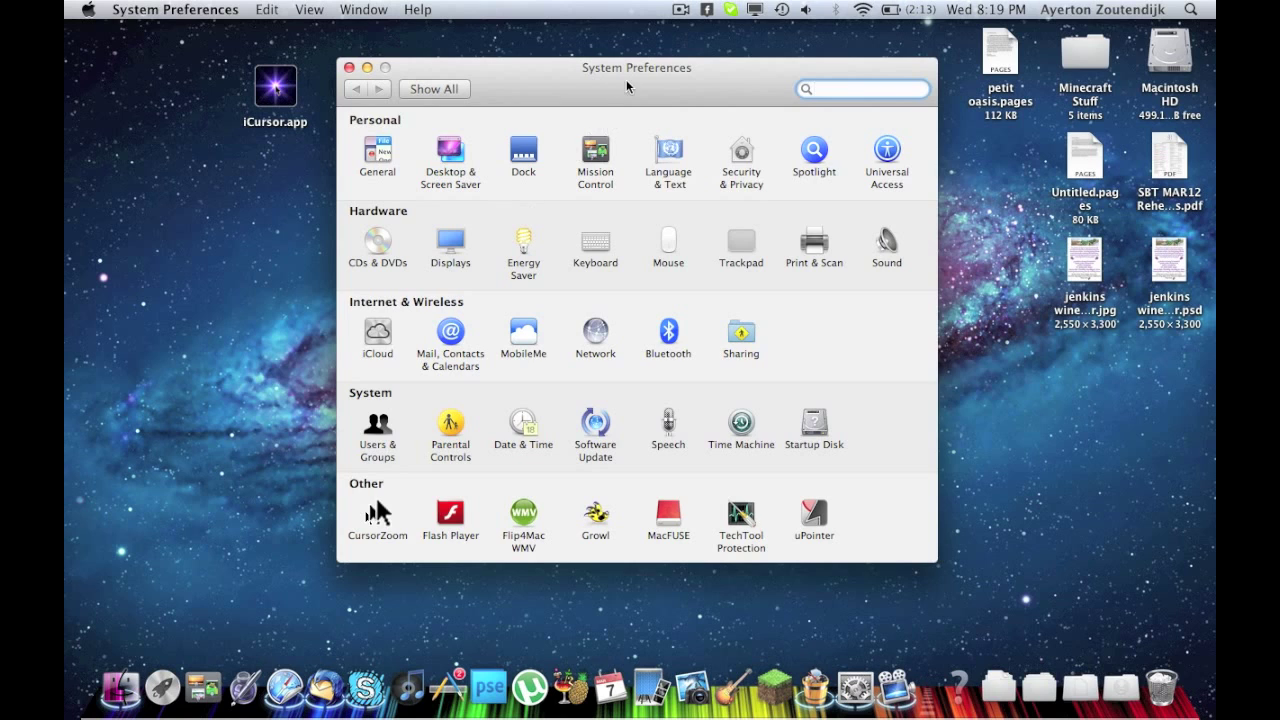
Step: Move the System Preferences window aside to uncover the Effects folder and select the CursorZoom pane
{"action": "left_click_drag", "start_coordinate": [626, 80], "coordinate": [744, 66]}
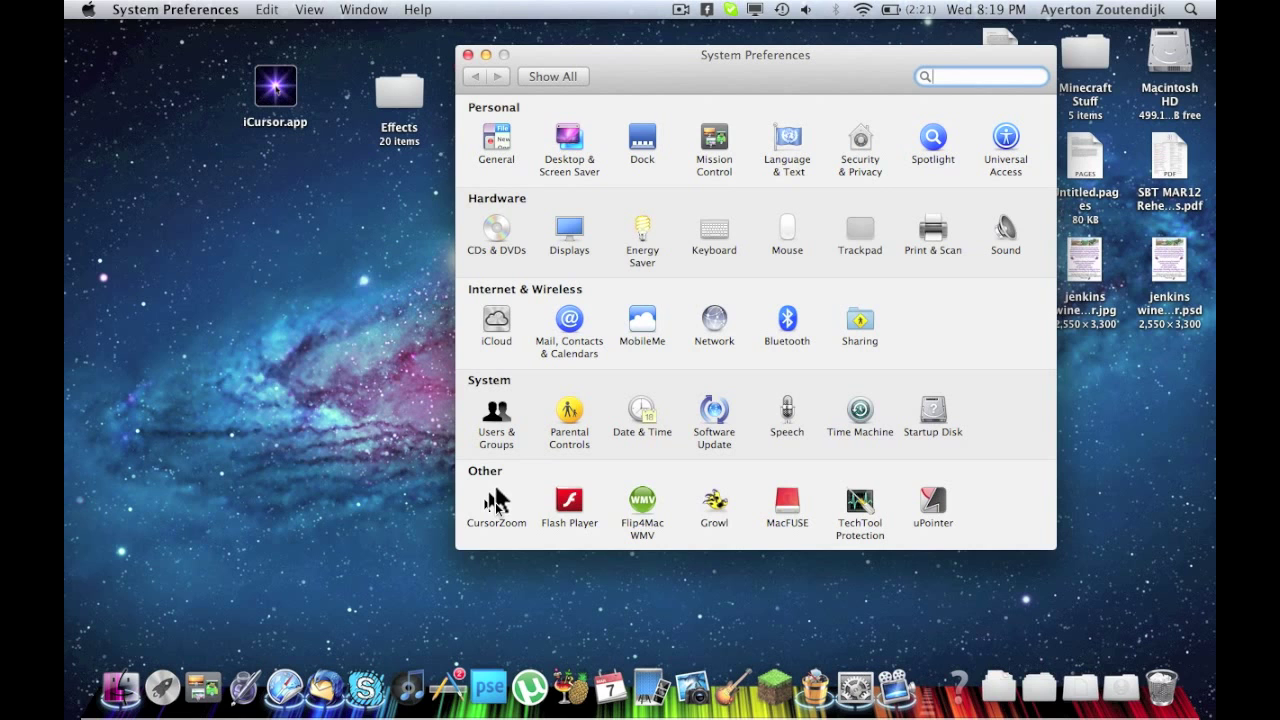
{"action": "left_click", "coordinate": [496, 502]}
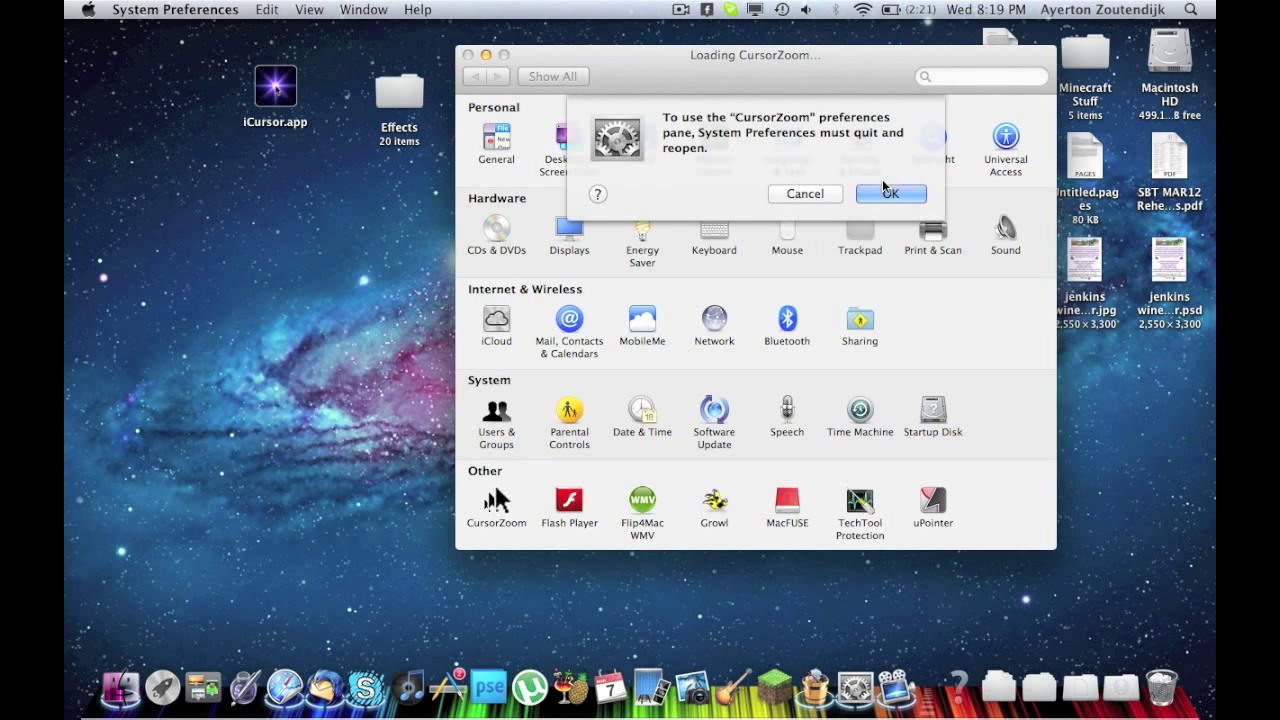
Step: Accept the System Preferences relaunch and raise CursorZoom's cursor magnification from 1x to 4x
{"action": "left_click", "coordinate": [882, 188]}
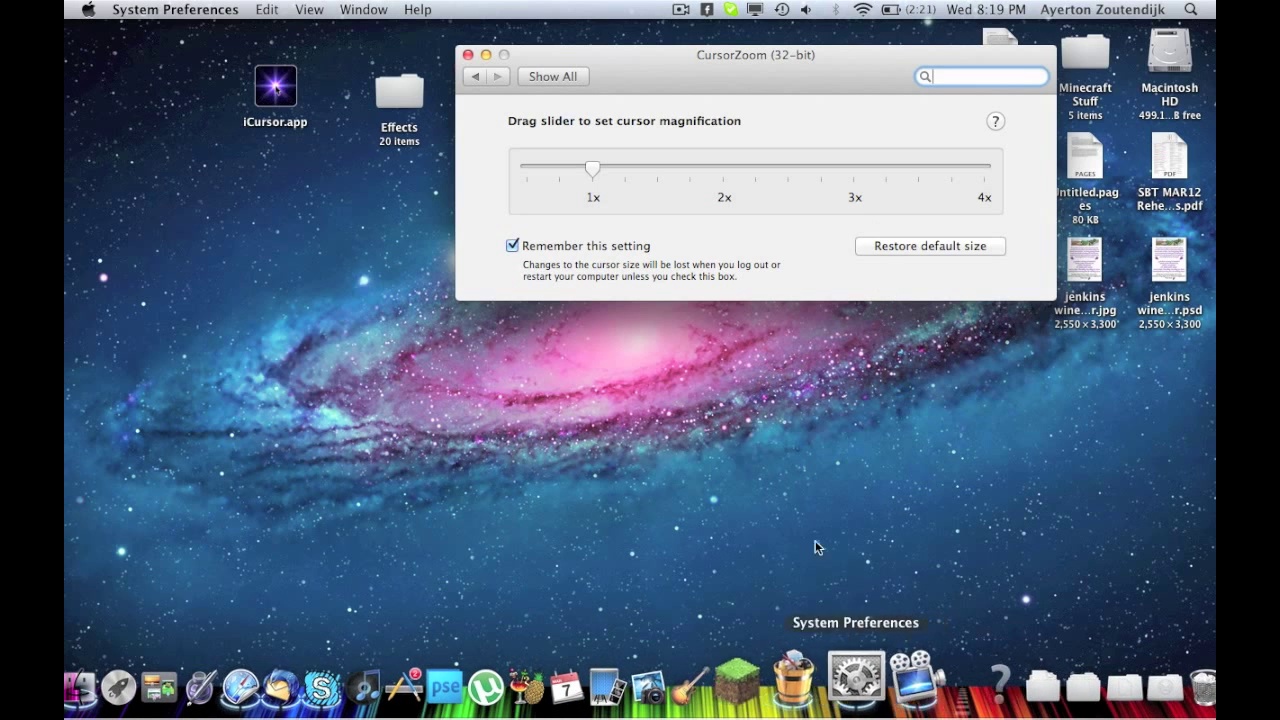
{"action": "left_click_drag", "start_coordinate": [699, 70], "coordinate": [599, 170]}
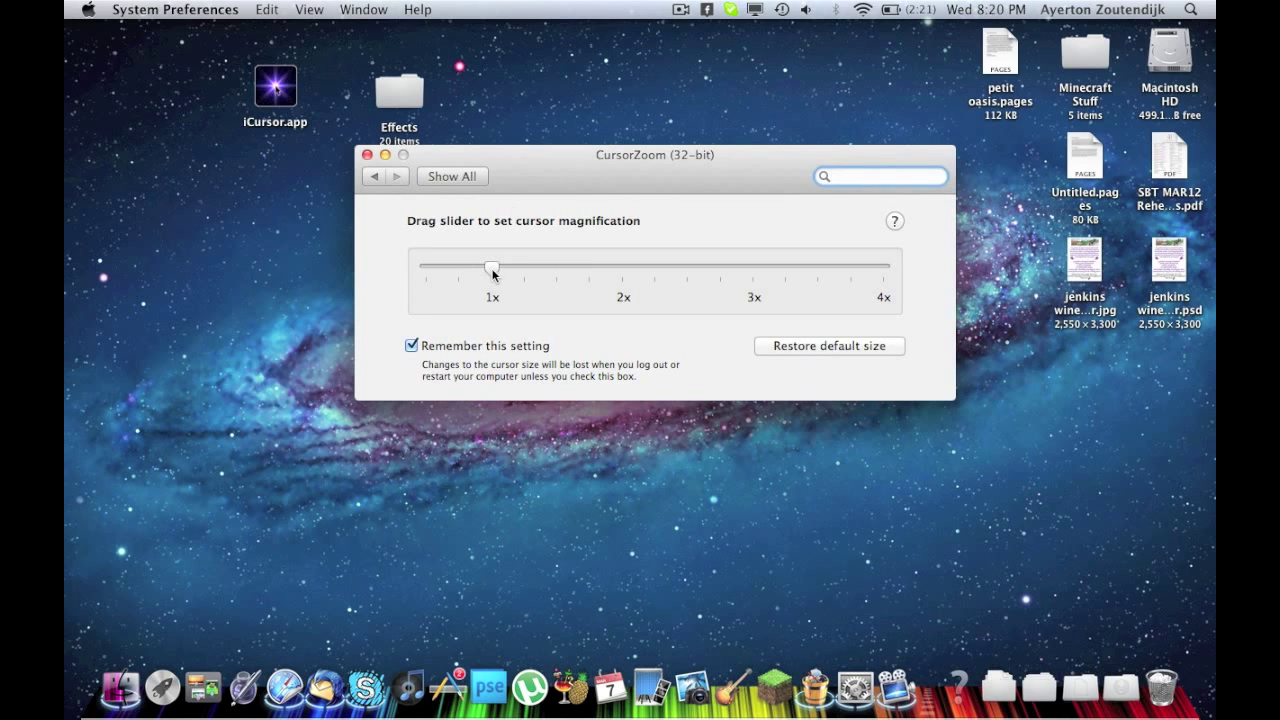
{"action": "left_click_drag", "start_coordinate": [493, 274], "coordinate": [556, 273]}
{"action": "left_click_drag", "start_coordinate": [618, 166], "coordinate": [508, 162]}
{"action": "left_click_drag", "start_coordinate": [511, 268], "coordinate": [784, 257]}
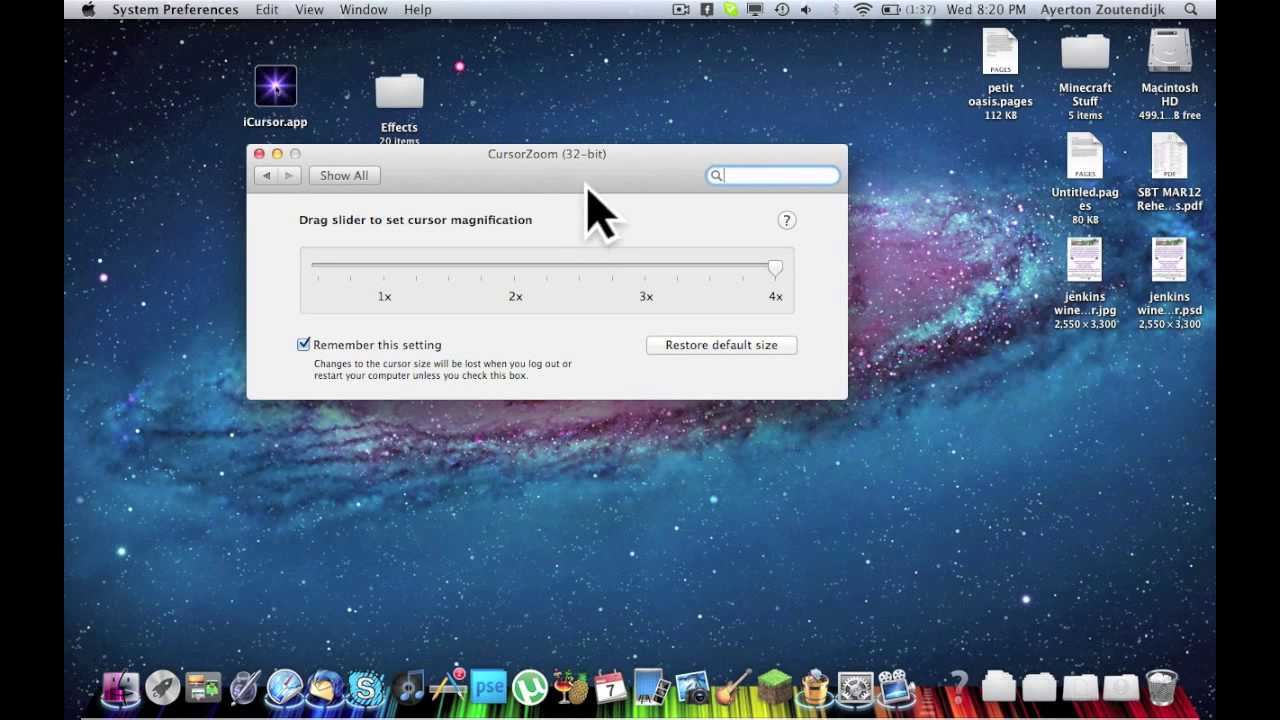
{"action": "left_click_drag", "start_coordinate": [588, 174], "coordinate": [666, 200]}
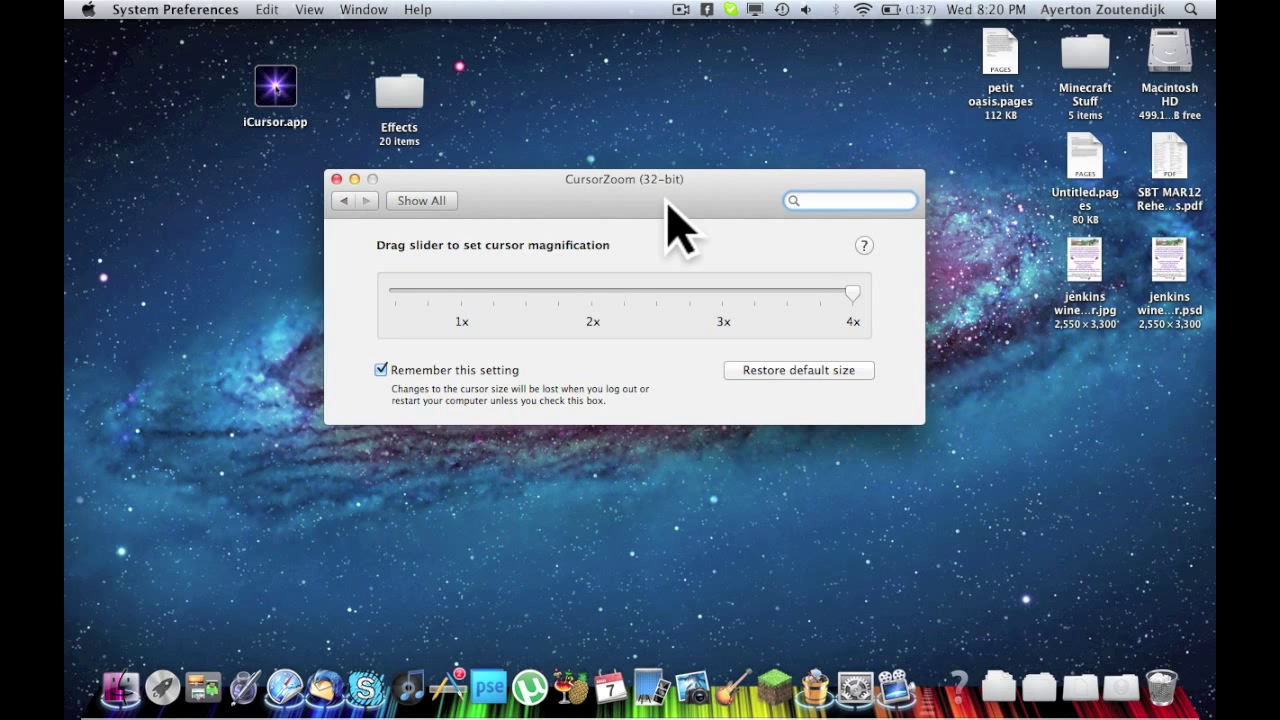
{"action": "left_click_drag", "start_coordinate": [667, 198], "coordinate": [709, 250]}
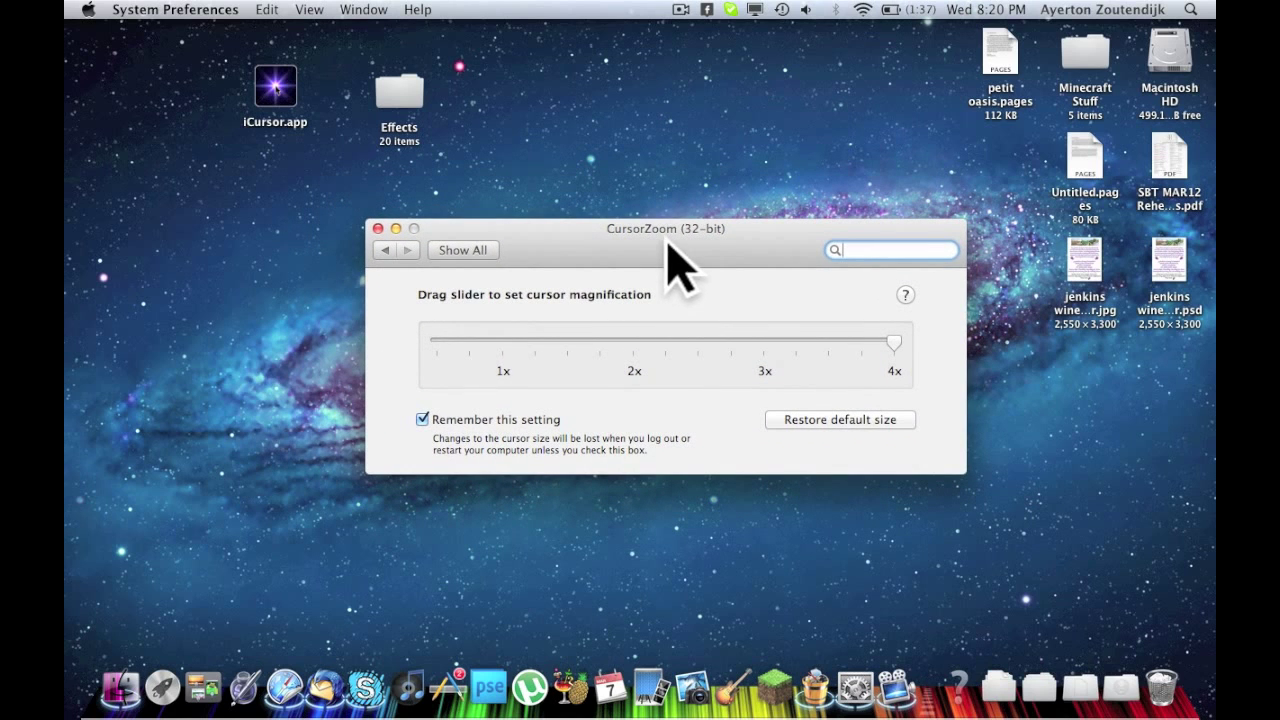
Step: Return to all preference panes, open uPointer, and switch its status On
{"action": "left_click", "coordinate": [458, 253]}
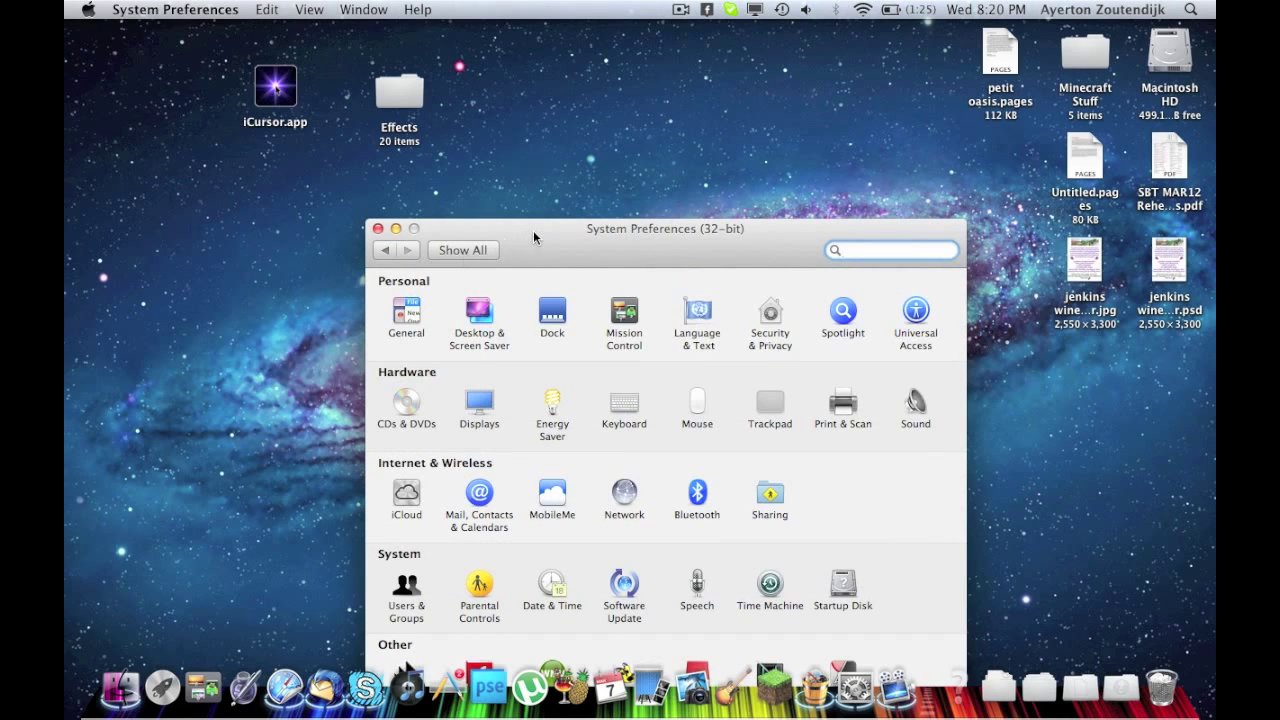
{"action": "left_click_drag", "start_coordinate": [531, 237], "coordinate": [494, 96]}
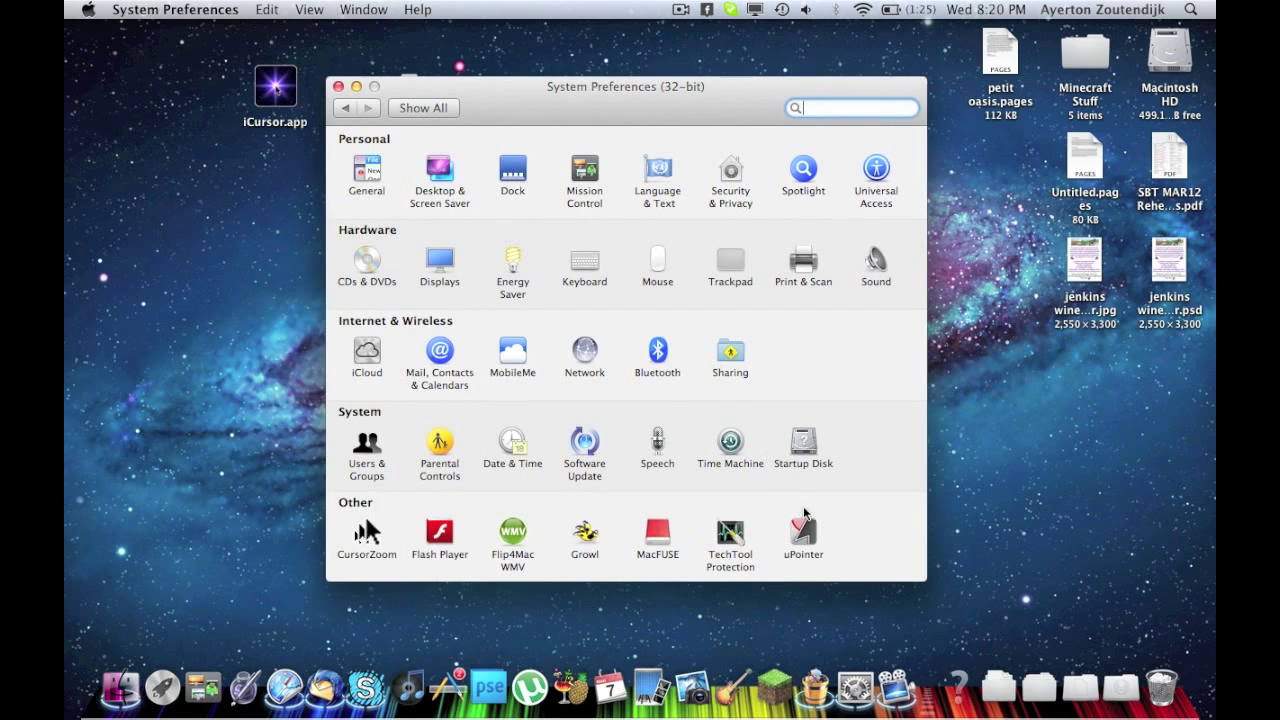
{"action": "left_click", "coordinate": [804, 525]}
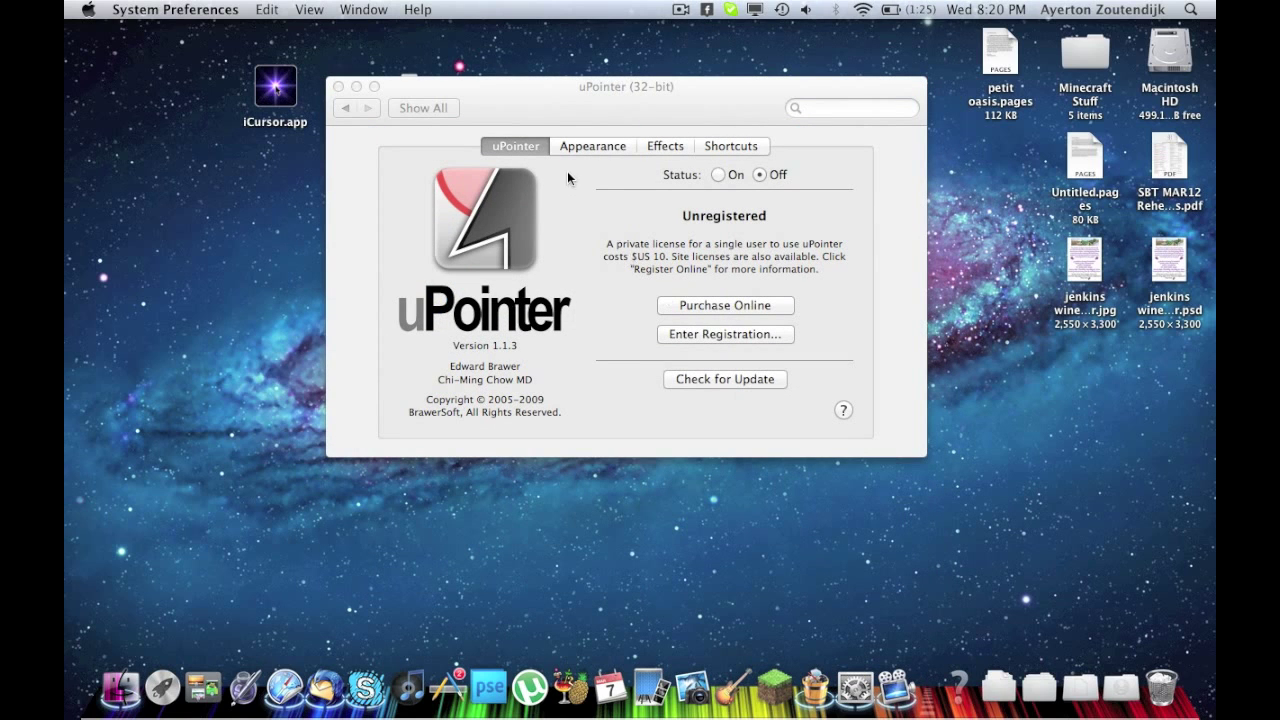
{"action": "left_click", "coordinate": [720, 176]}
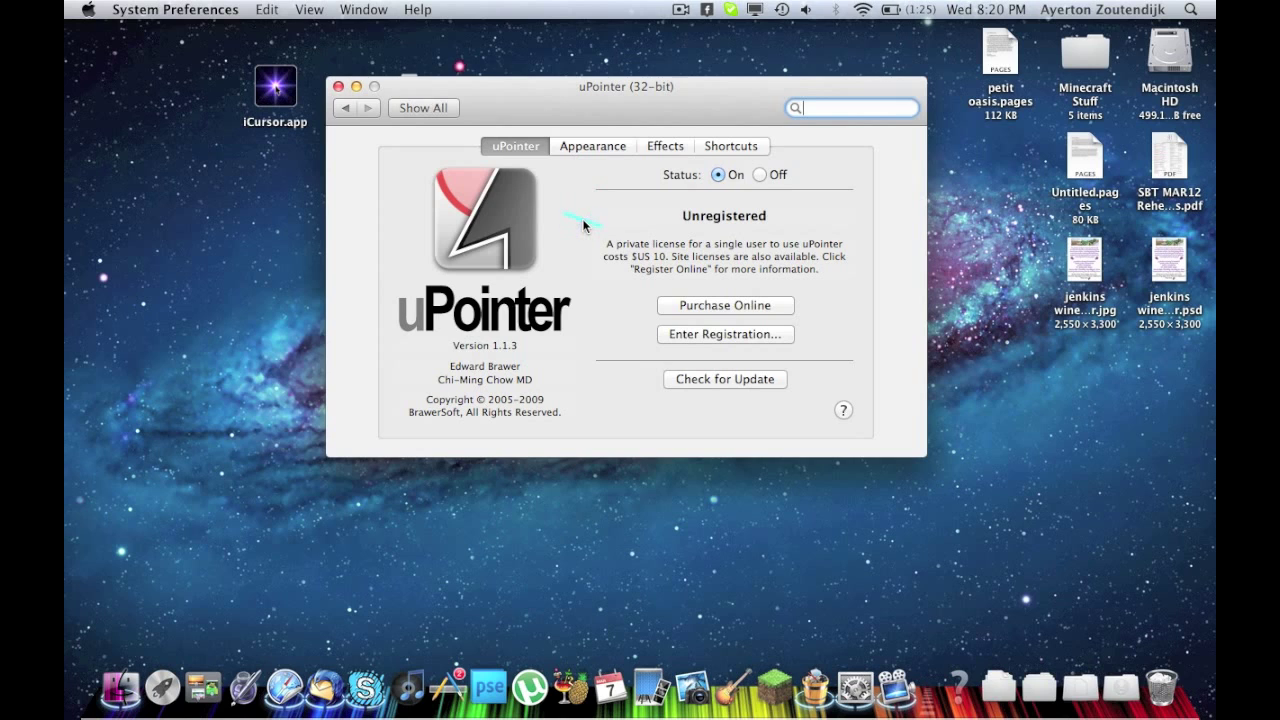
{"action": "left_click", "coordinate": [587, 148]}
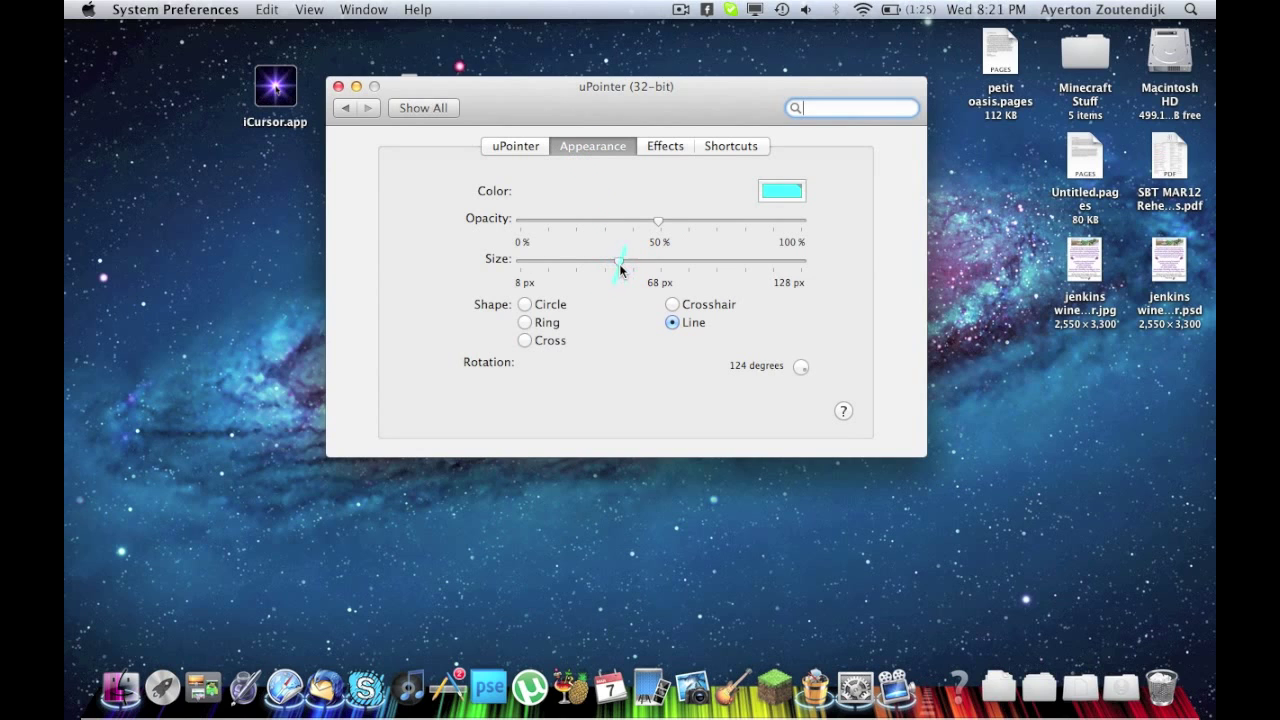
Step: Set the uPointer highlight size to just under 68 px, adjust its opacity, and choose the Crosshair shape
{"action": "left_click_drag", "start_coordinate": [619, 263], "coordinate": [795, 310]}
{"action": "left_click_drag", "start_coordinate": [793, 268], "coordinate": [615, 277]}
{"action": "left_click_drag", "start_coordinate": [660, 229], "coordinate": [614, 217]}
{"action": "left_click", "coordinate": [672, 306]}
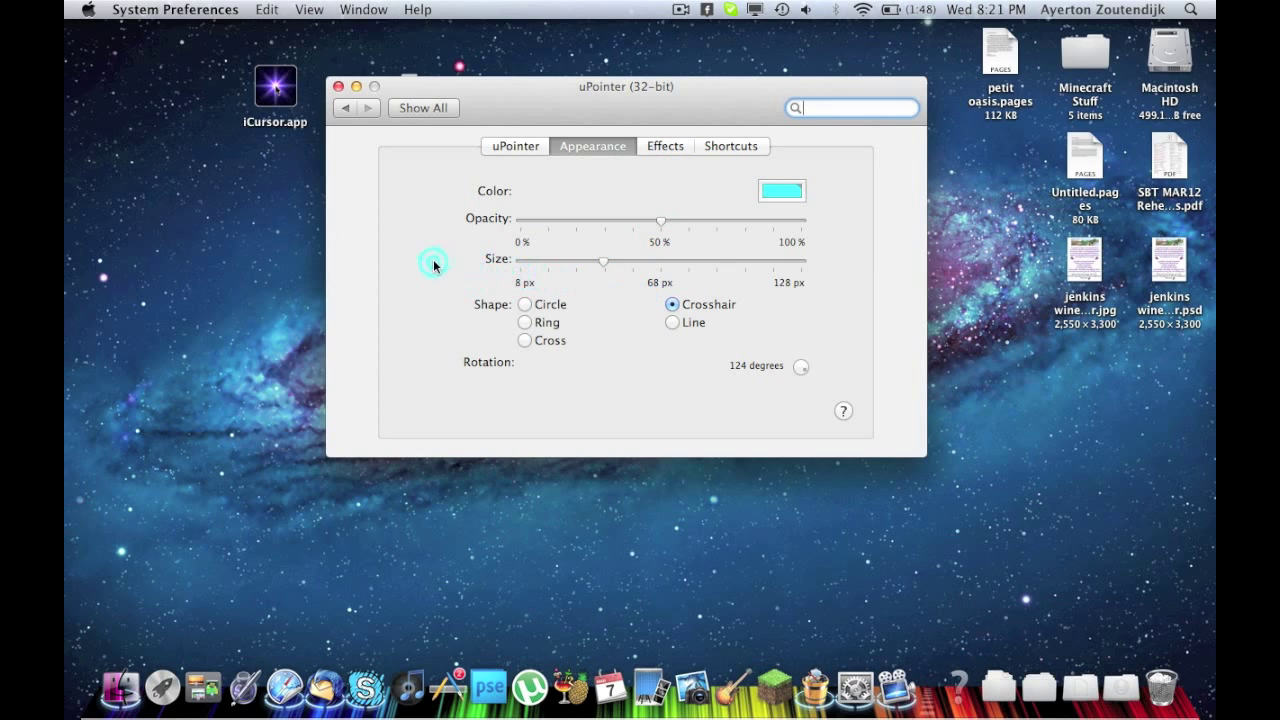
{"action": "left_click", "coordinate": [670, 148]}
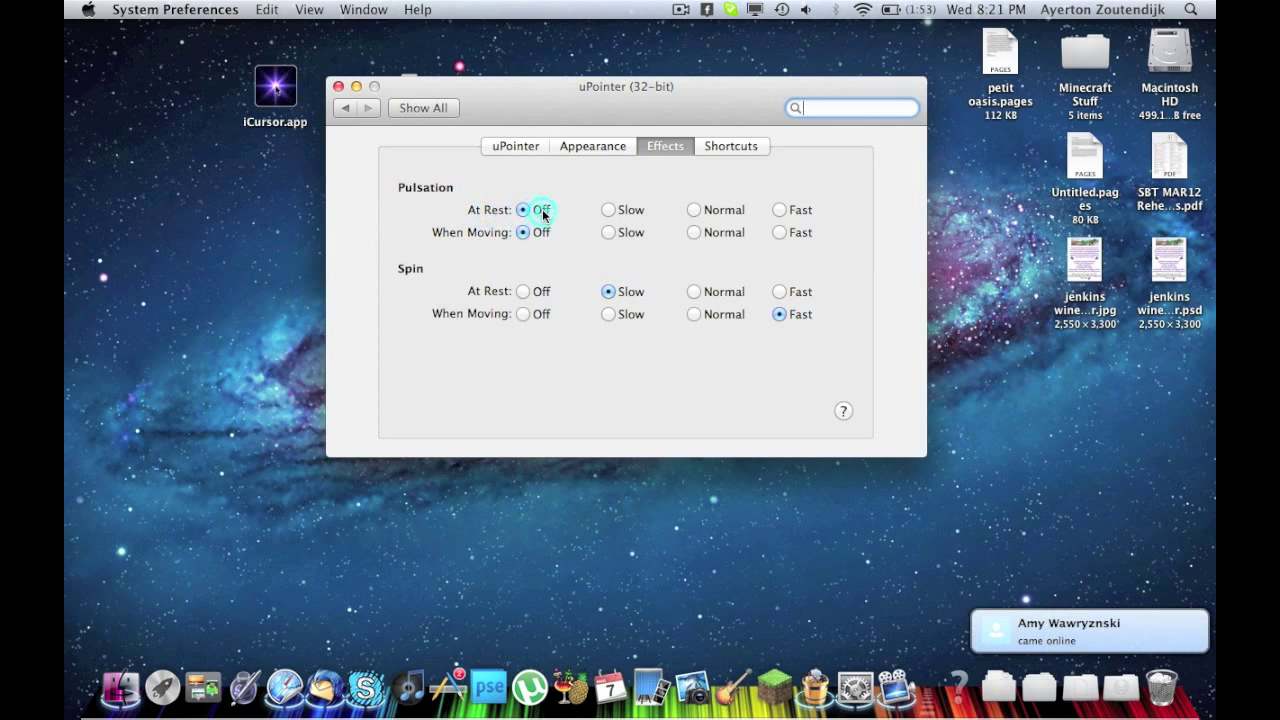
Step: Try Slow and Fast uPointer pulsation at rest and when moving, leaving both Off
{"action": "left_click", "coordinate": [610, 213]}
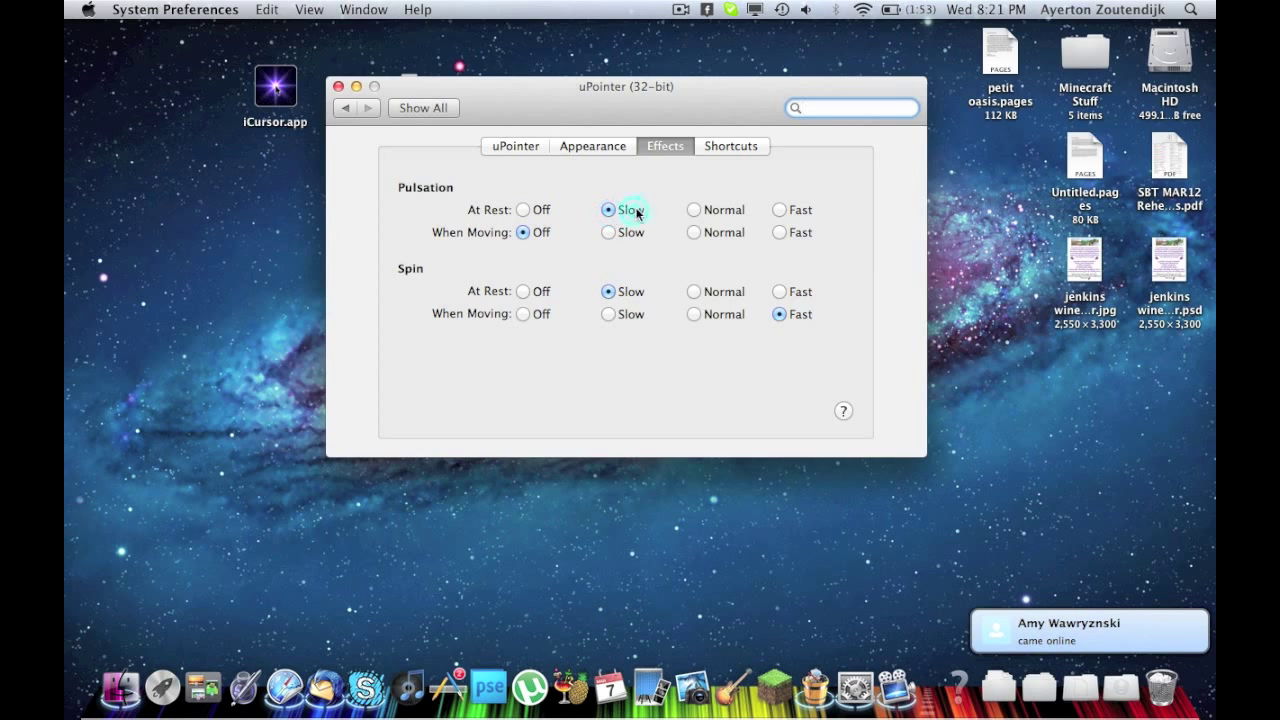
{"action": "left_click", "coordinate": [781, 213]}
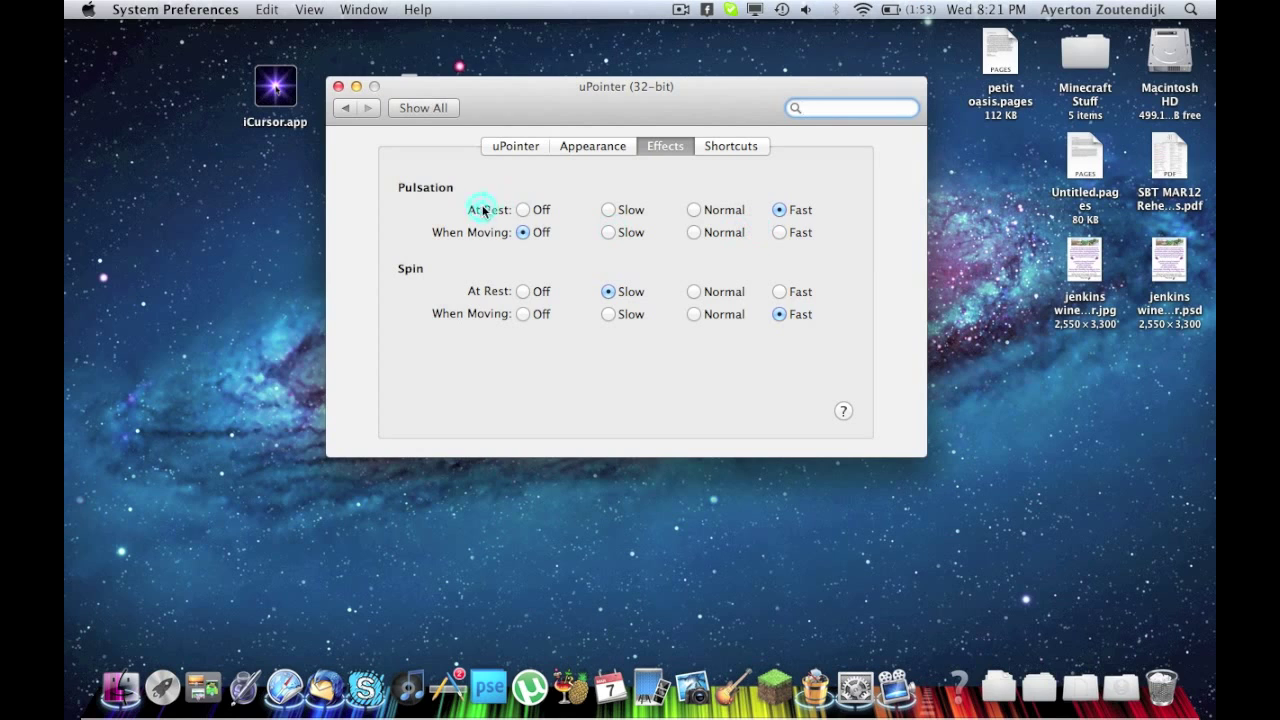
{"action": "left_click", "coordinate": [522, 210]}
{"action": "left_click", "coordinate": [779, 232]}
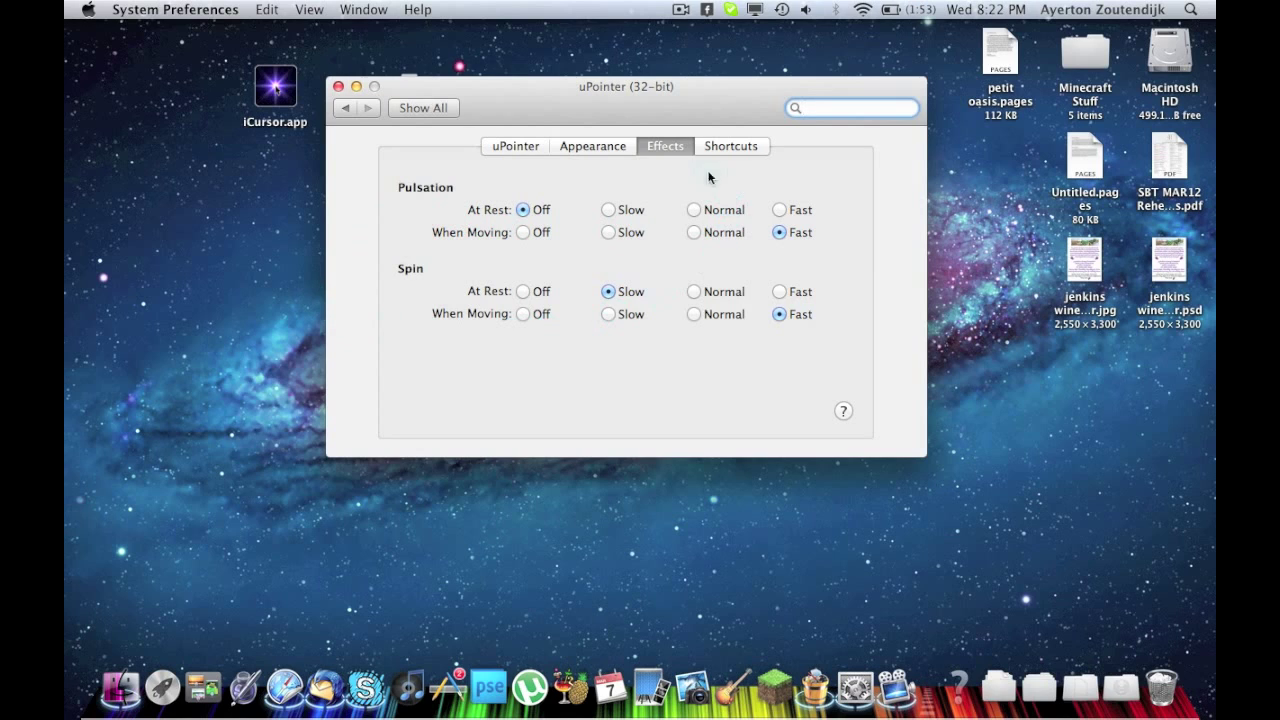
{"action": "left_click", "coordinate": [521, 233]}
{"action": "left_click", "coordinate": [717, 150]}
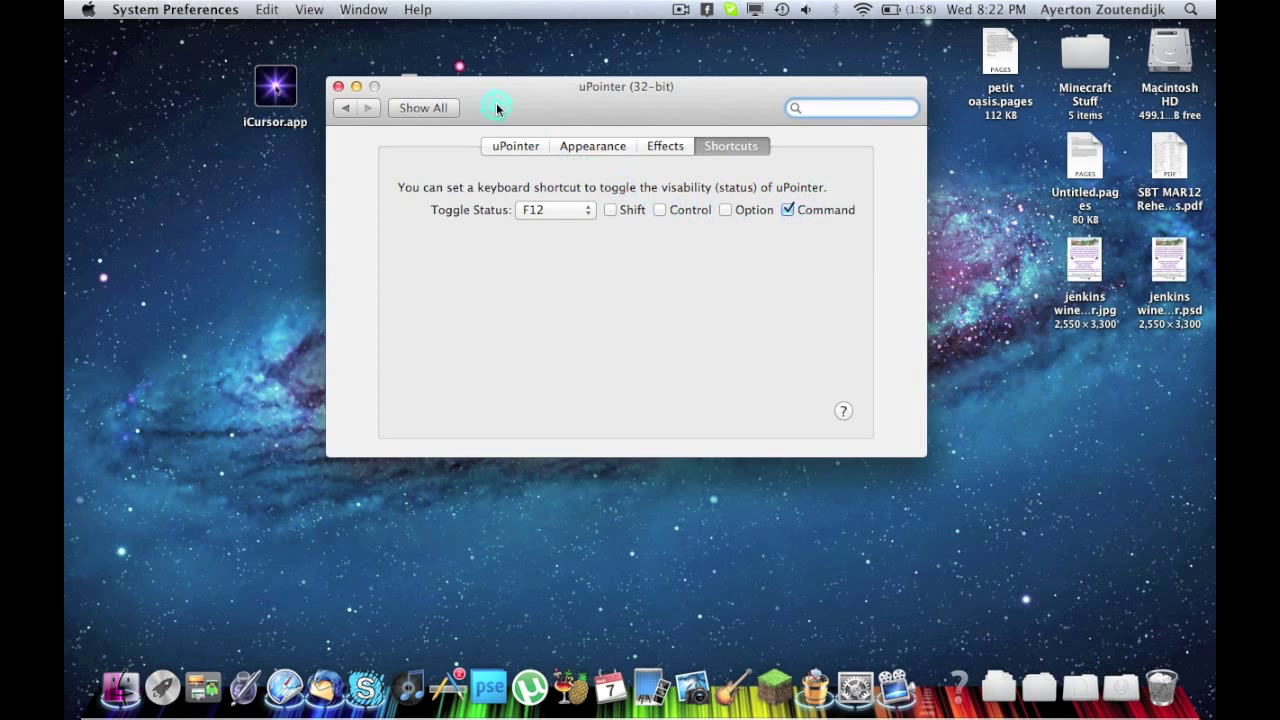
Step: Close the uPointer preferences window and launch iCursor.app from the desktop
{"action": "left_click", "coordinate": [509, 150]}
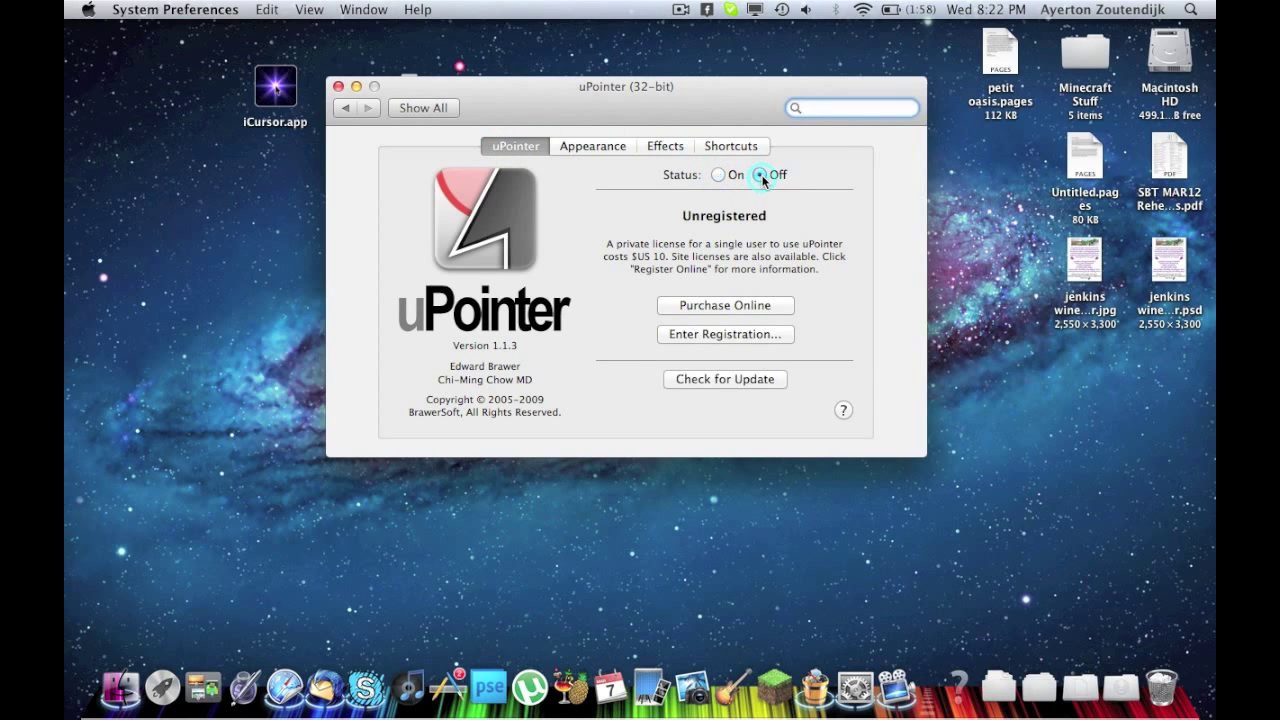
{"action": "left_click", "coordinate": [339, 87]}
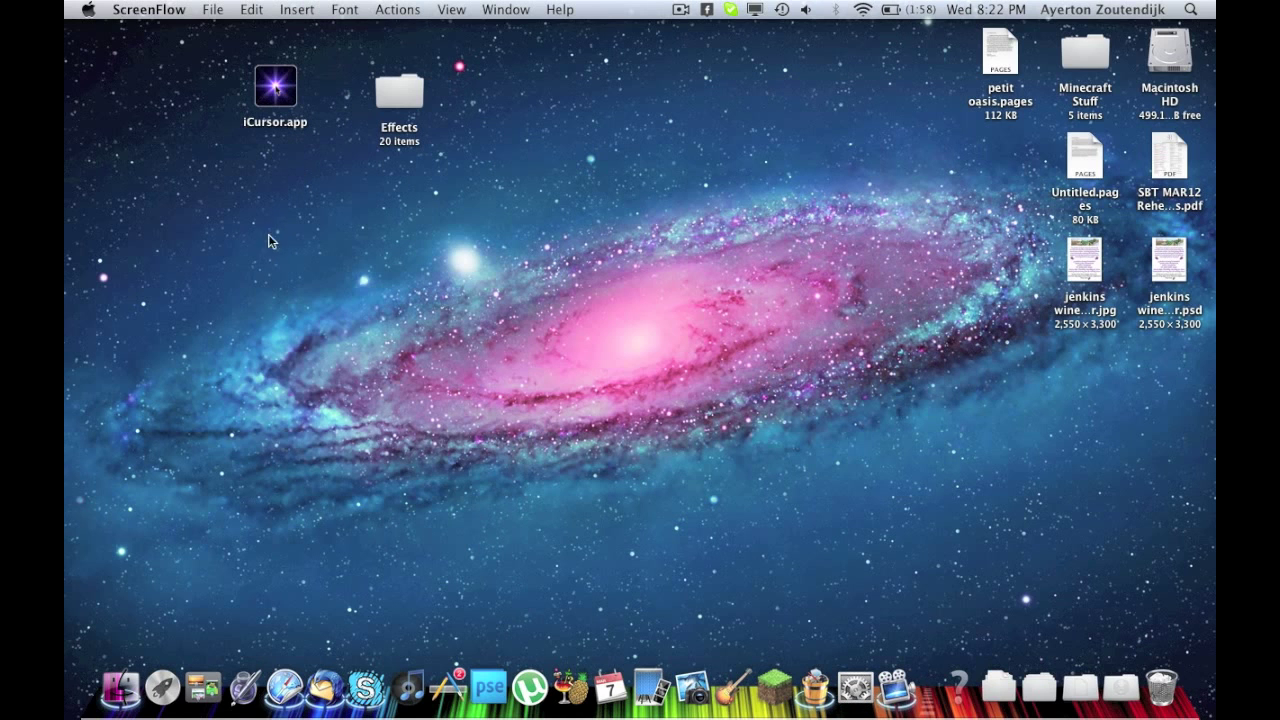
{"action": "double_click", "coordinate": [271, 110]}
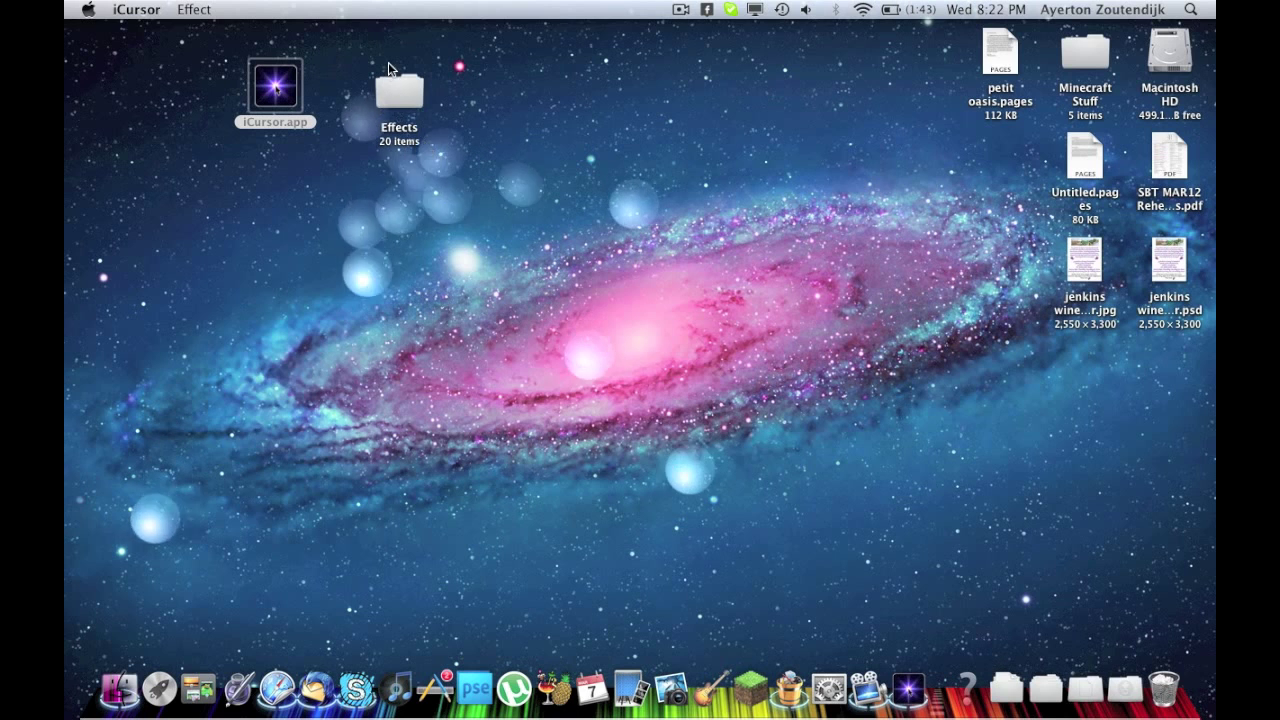
{"action": "double_click", "coordinate": [405, 105]}
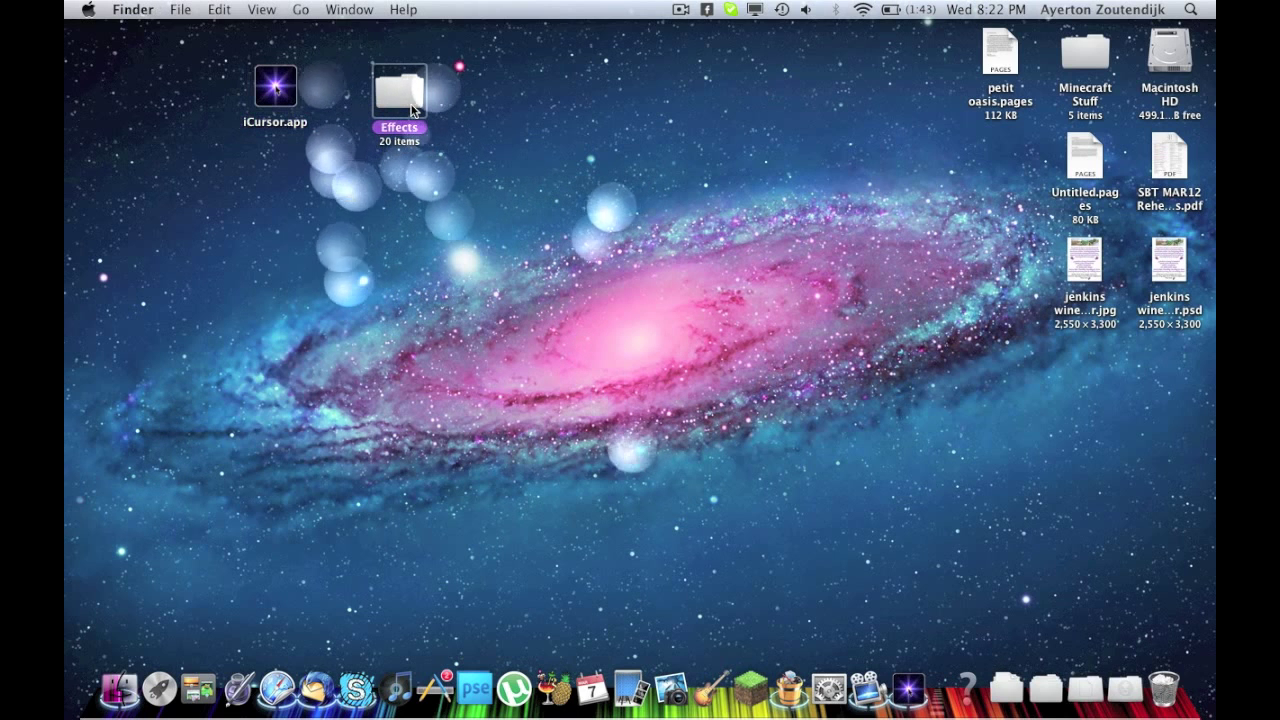
{"action": "scroll", "coordinate": [593, 333], "scroll_direction": "down", "scroll_amount": 5}
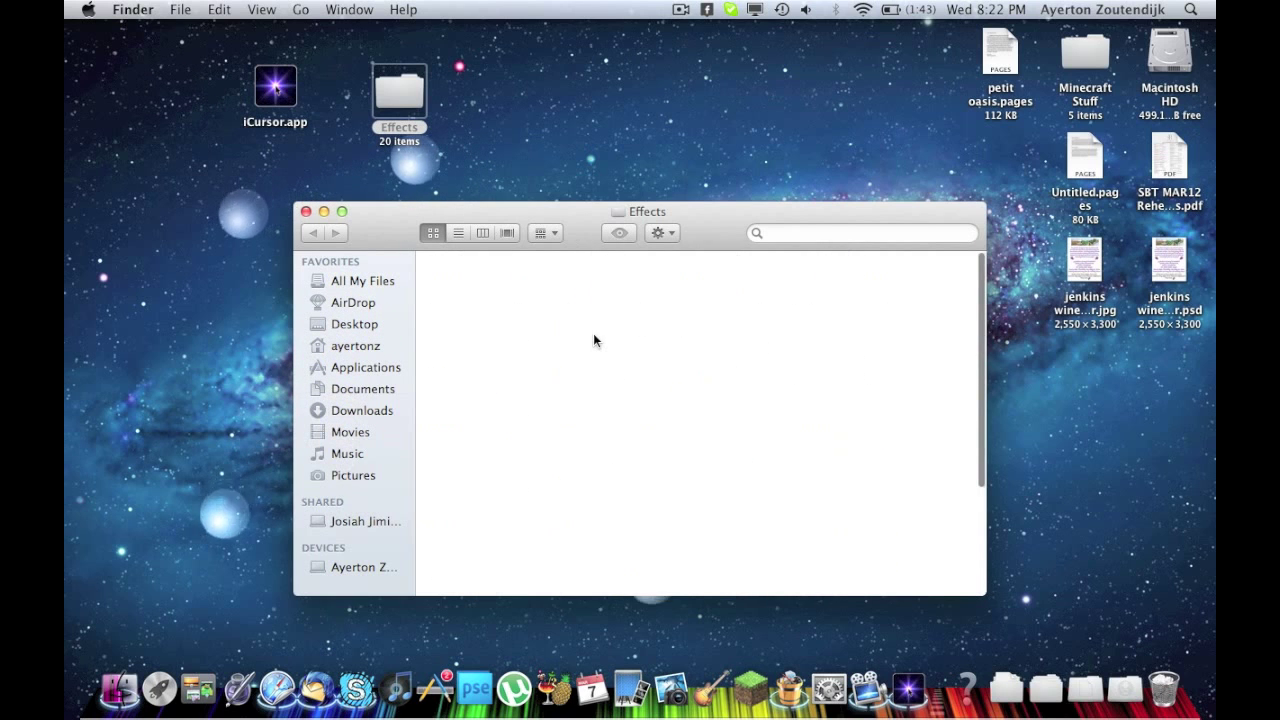
{"action": "left_click", "coordinate": [307, 212]}
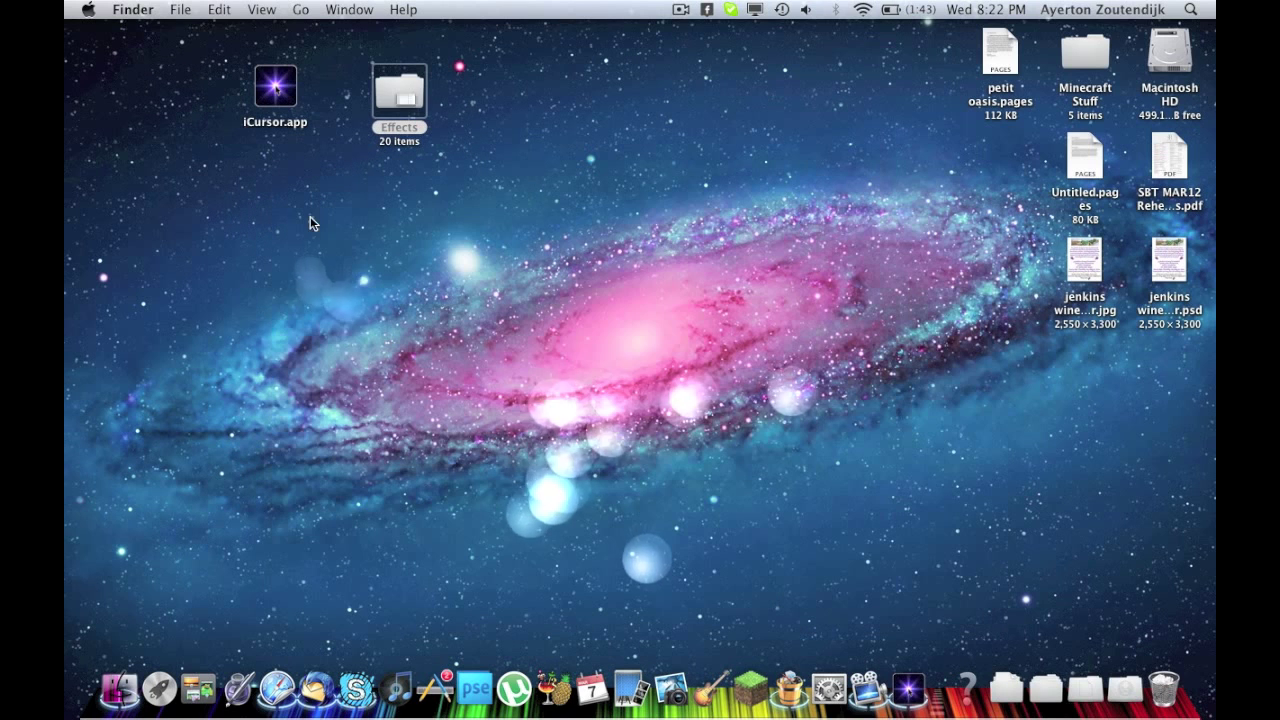
Step: Bring iCursor to the front and switch its trail effect through SoftBalls, SuperSoap and Quantum
{"action": "left_click", "coordinate": [908, 688]}
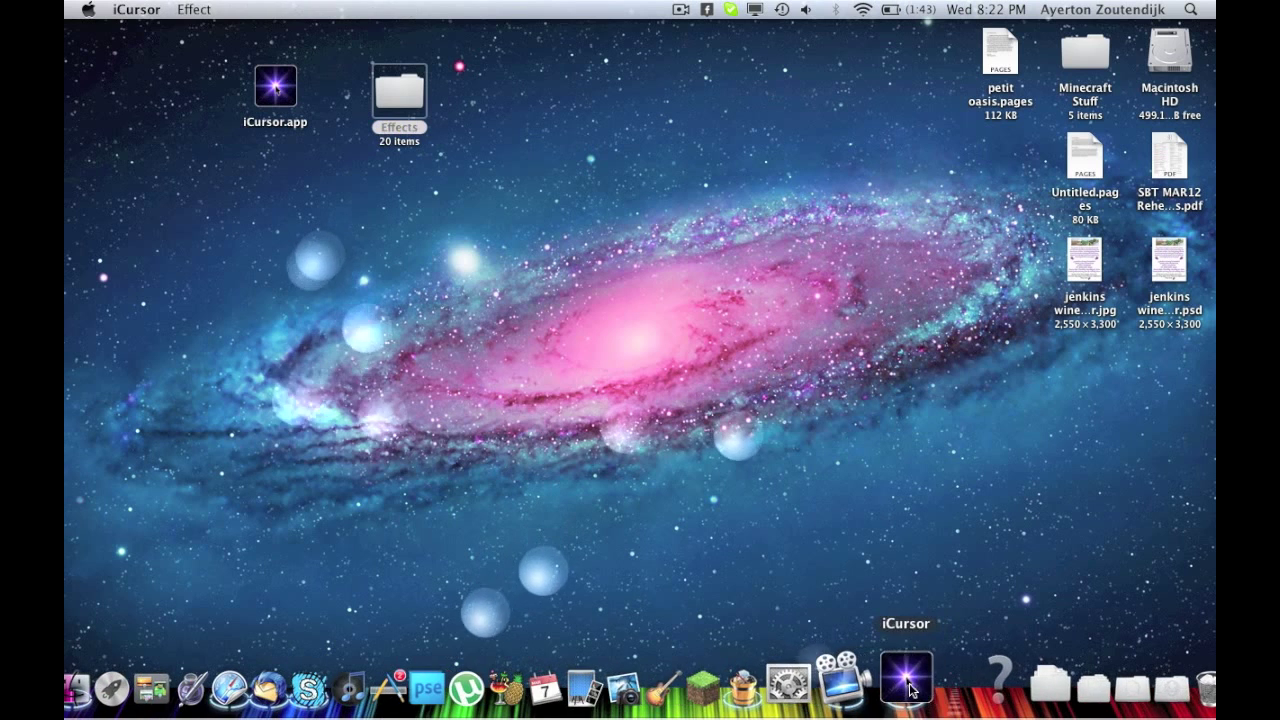
{"action": "left_click", "coordinate": [190, 12]}
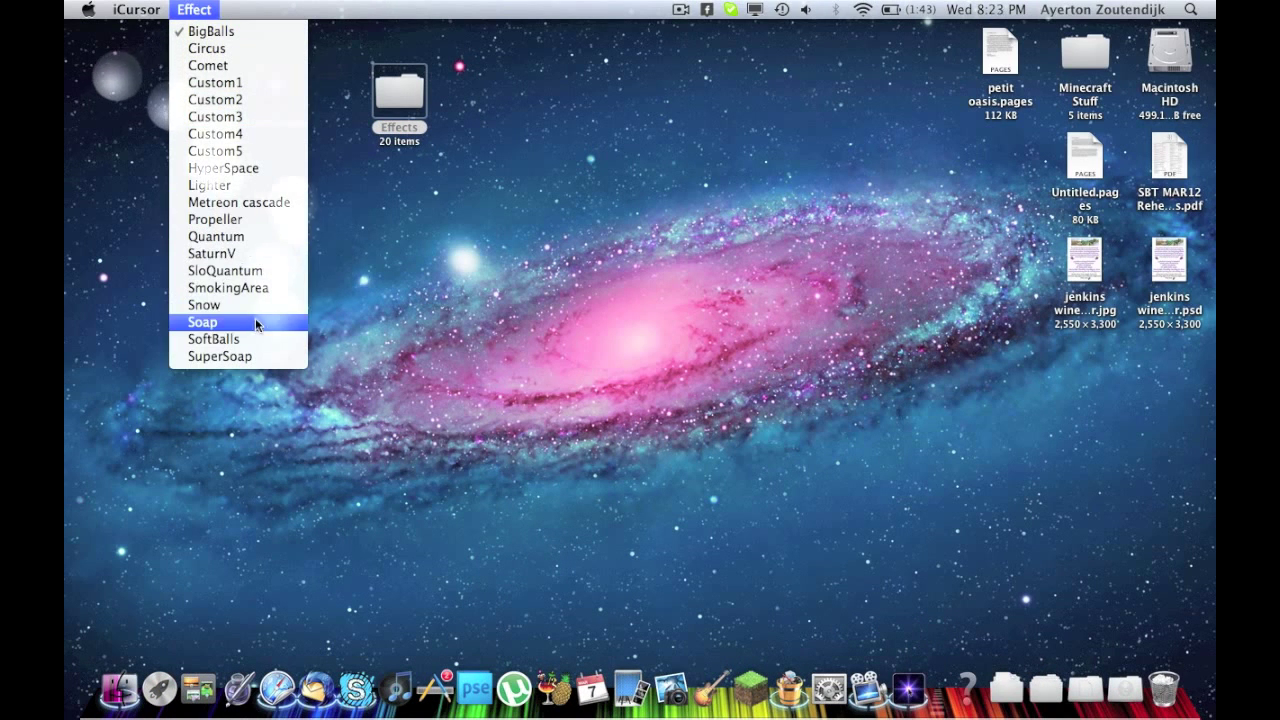
{"action": "left_click", "coordinate": [240, 340]}
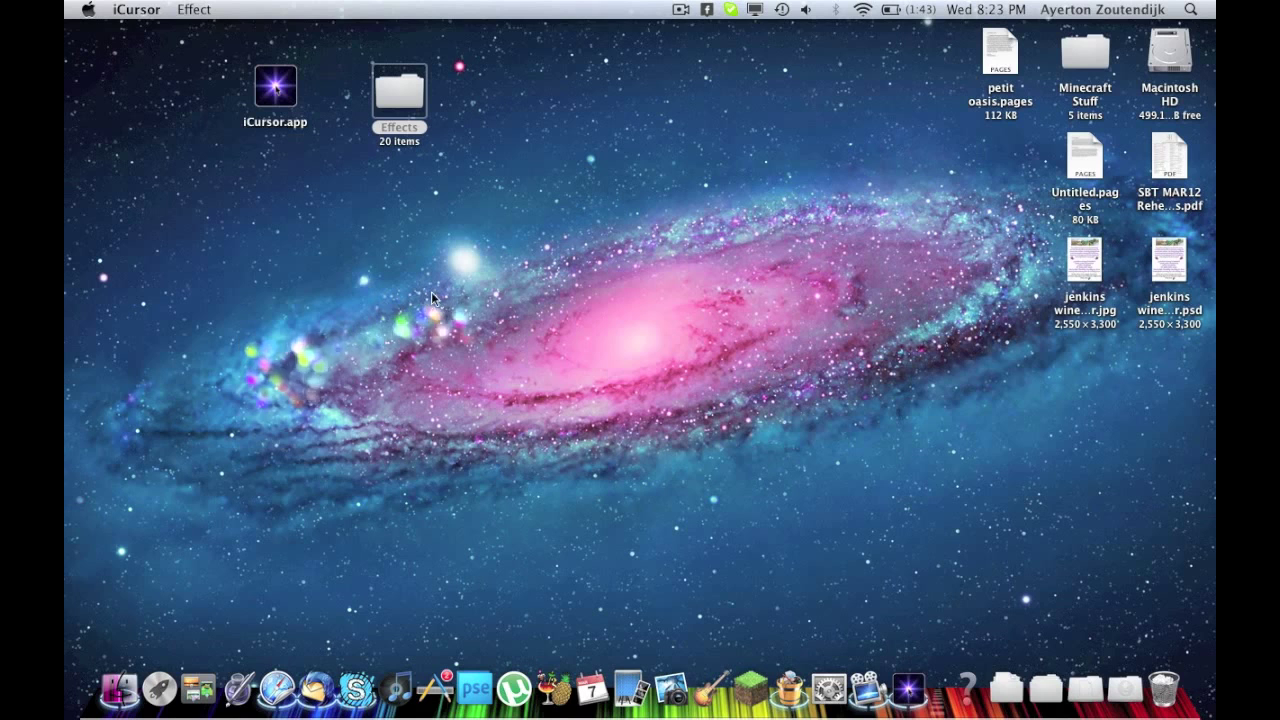
{"action": "left_click", "coordinate": [194, 10]}
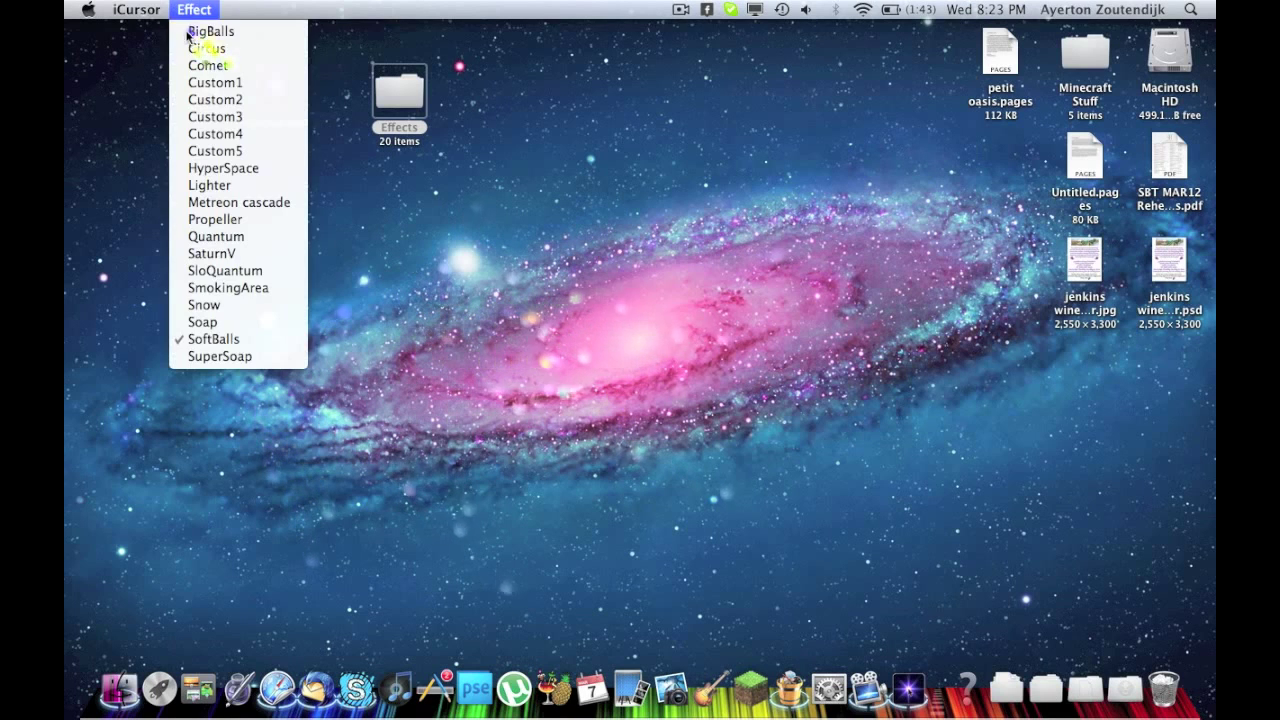
{"action": "left_click", "coordinate": [230, 357]}
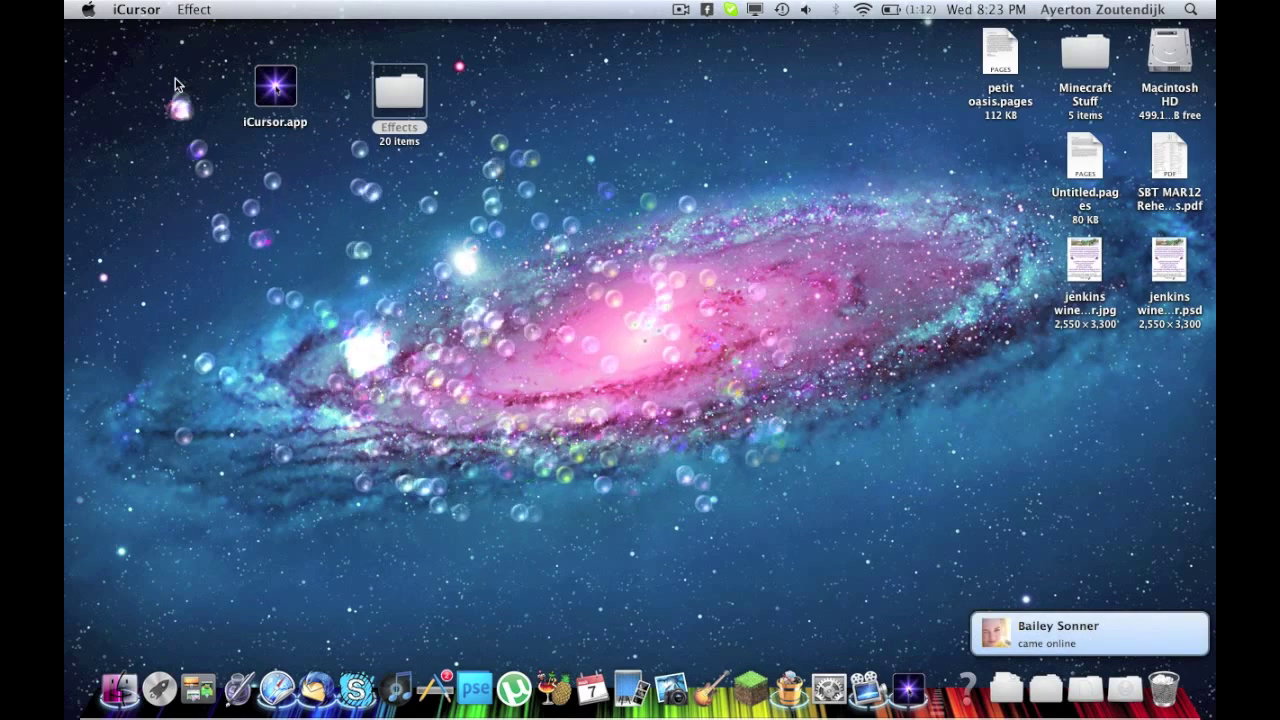
{"action": "left_click", "coordinate": [193, 11]}
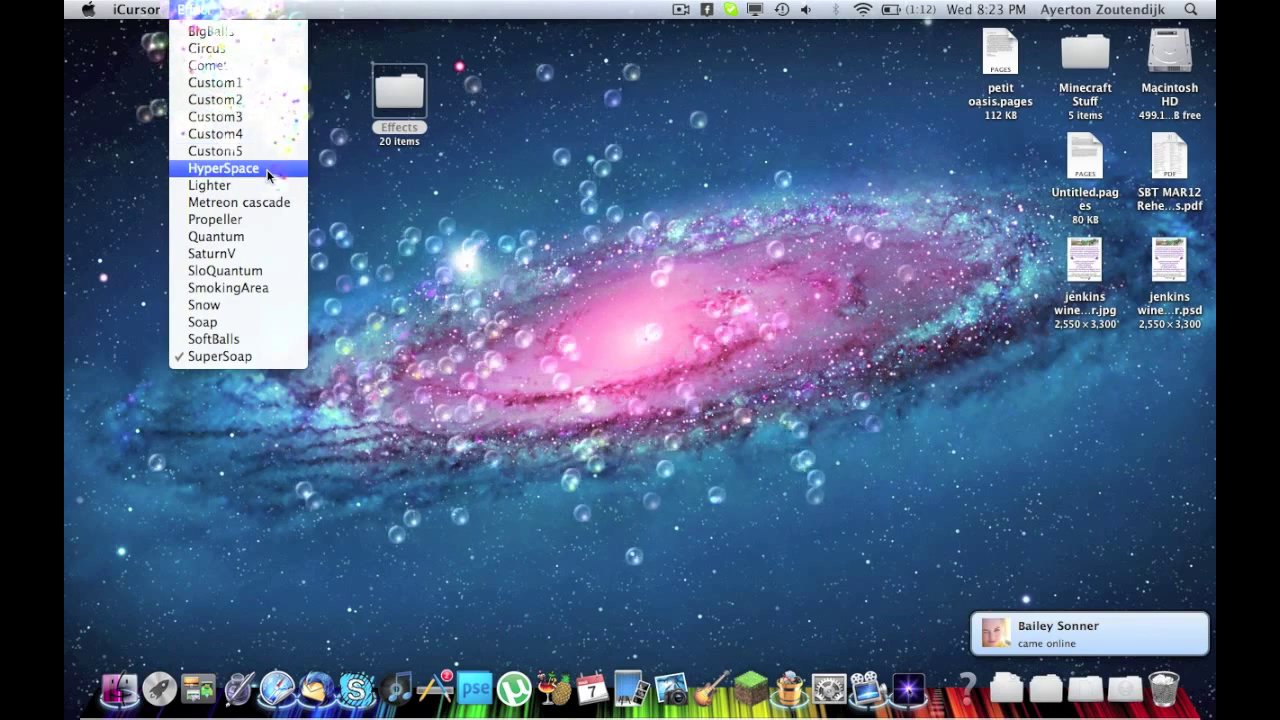
{"action": "left_click", "coordinate": [258, 238]}
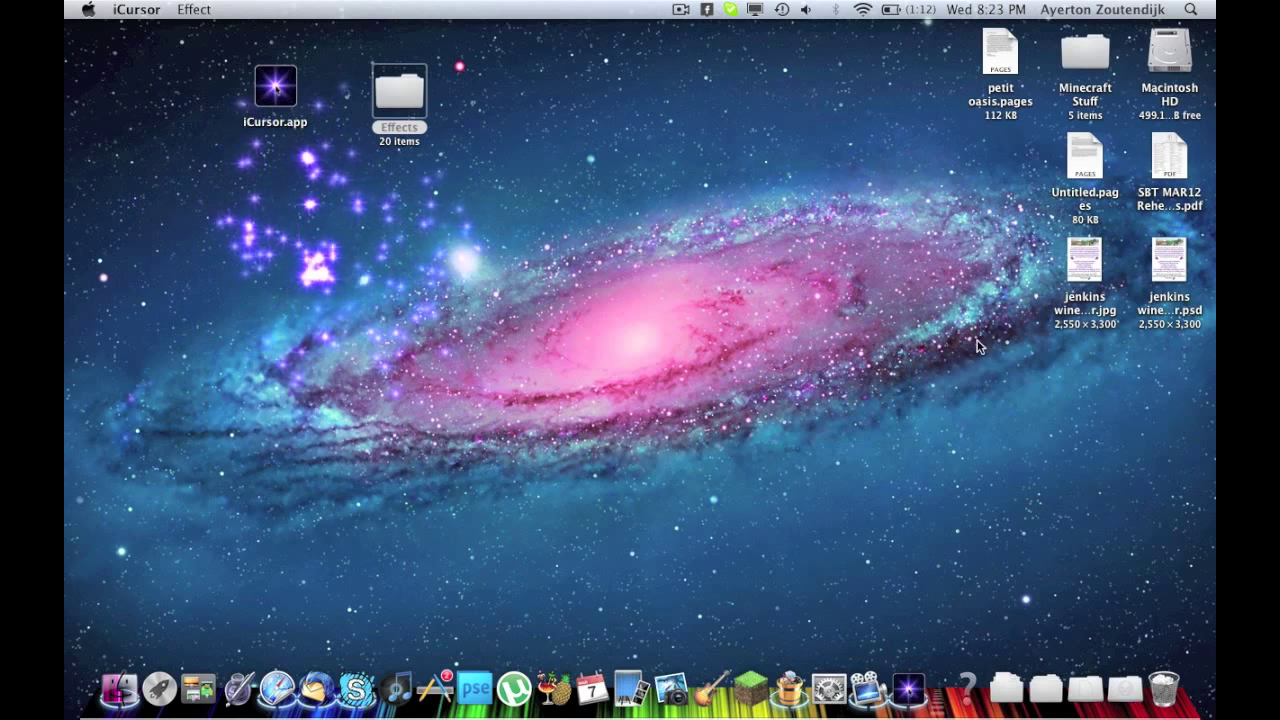
Step: Switch the iCursor trail through SmokingArea, Custom1 and BigBalls, ending on Circus
{"action": "left_click", "coordinate": [196, 10]}
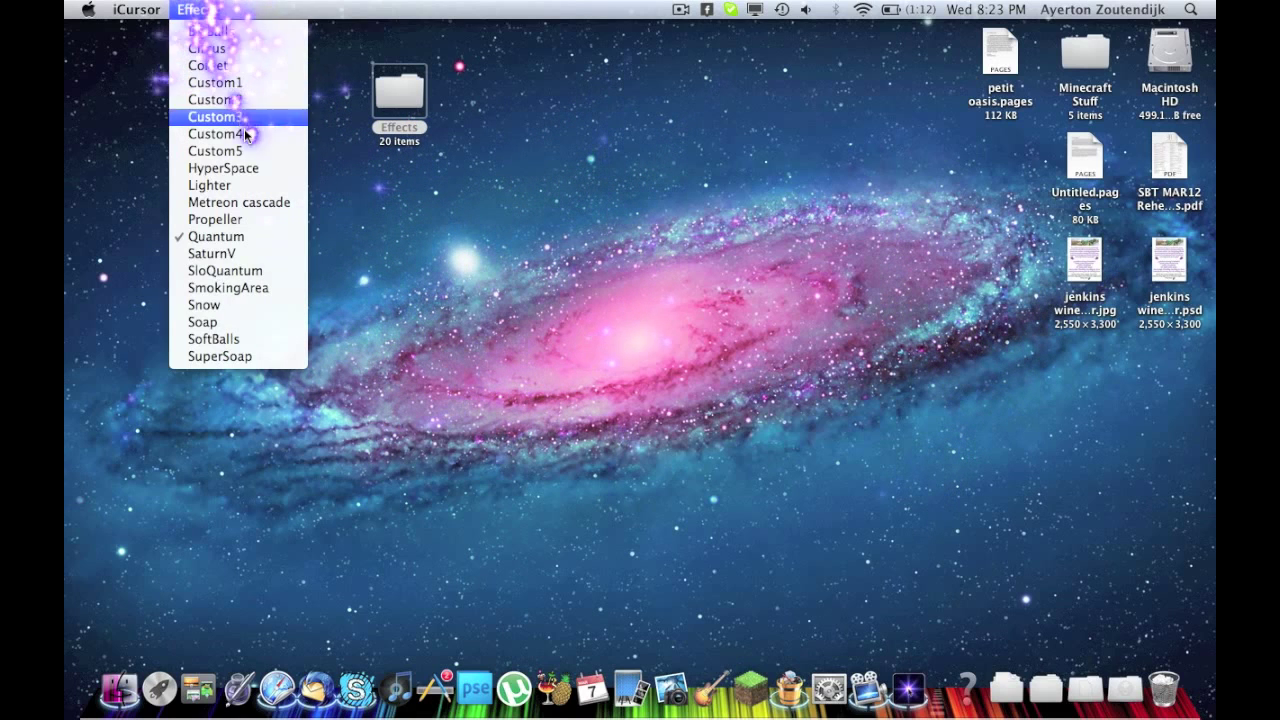
{"action": "left_click", "coordinate": [234, 289]}
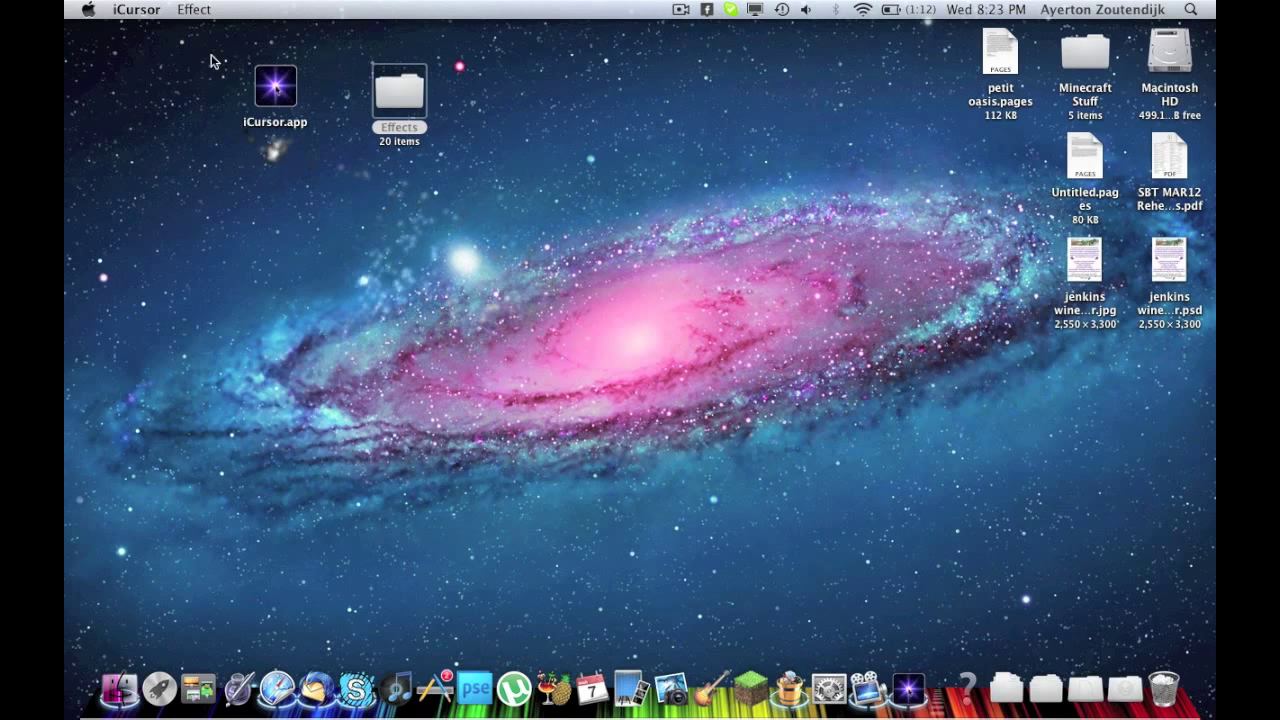
{"action": "left_click", "coordinate": [193, 10]}
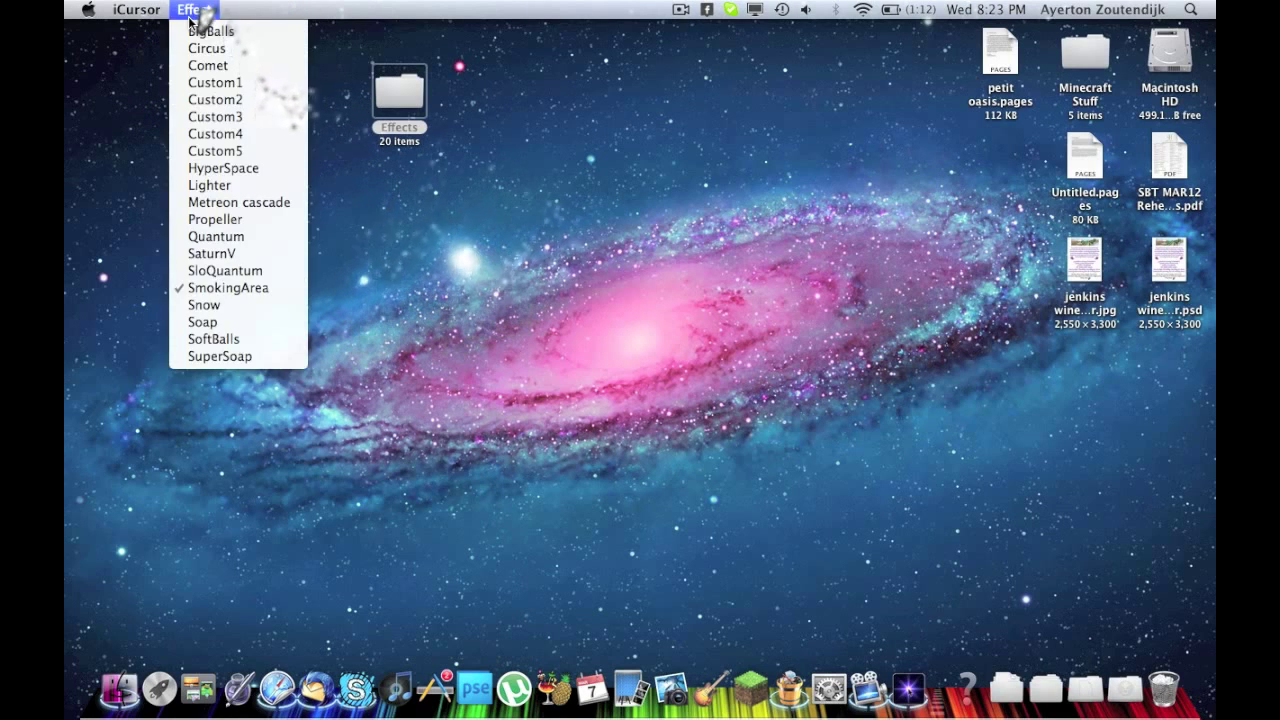
{"action": "left_click", "coordinate": [262, 81]}
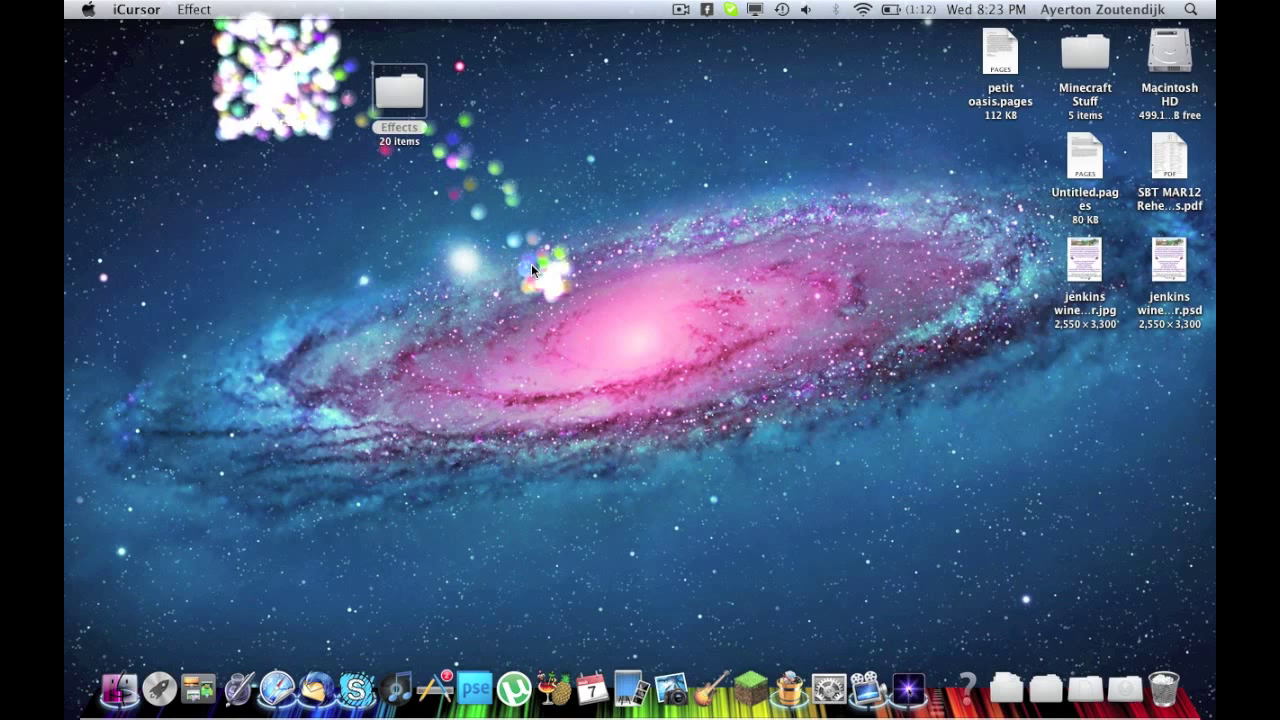
{"action": "left_click", "coordinate": [193, 10]}
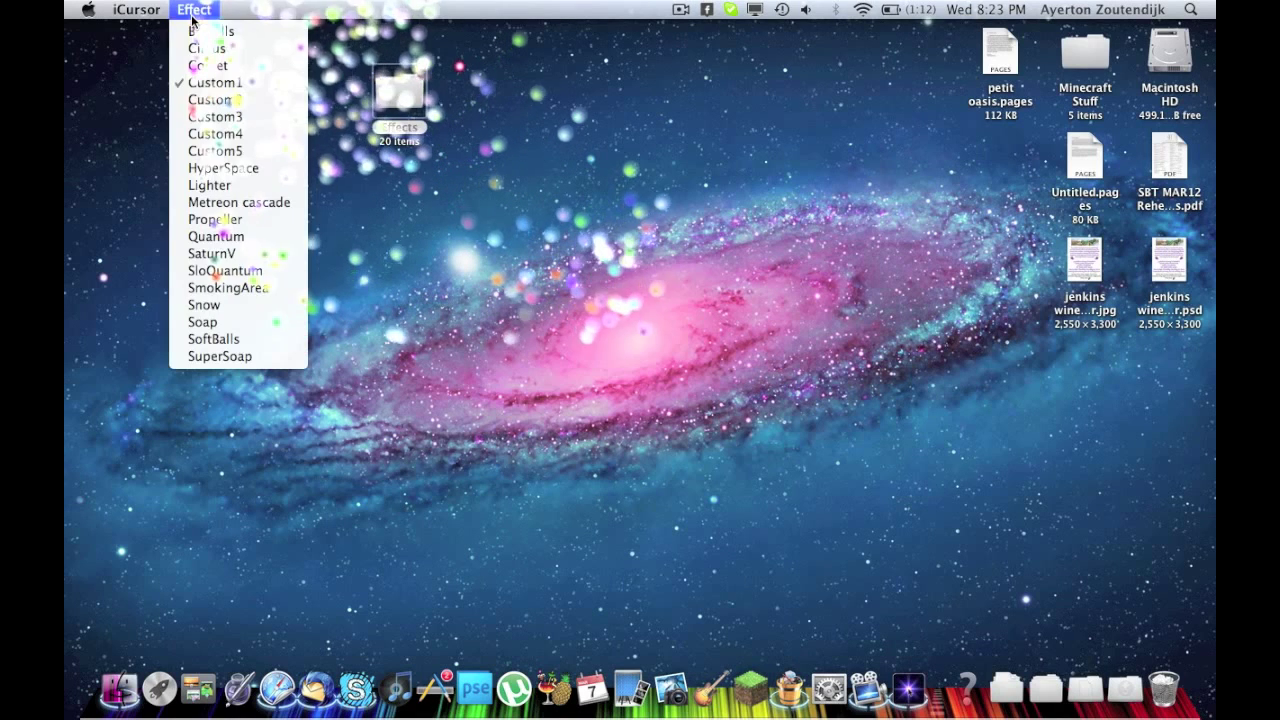
{"action": "left_click", "coordinate": [242, 30]}
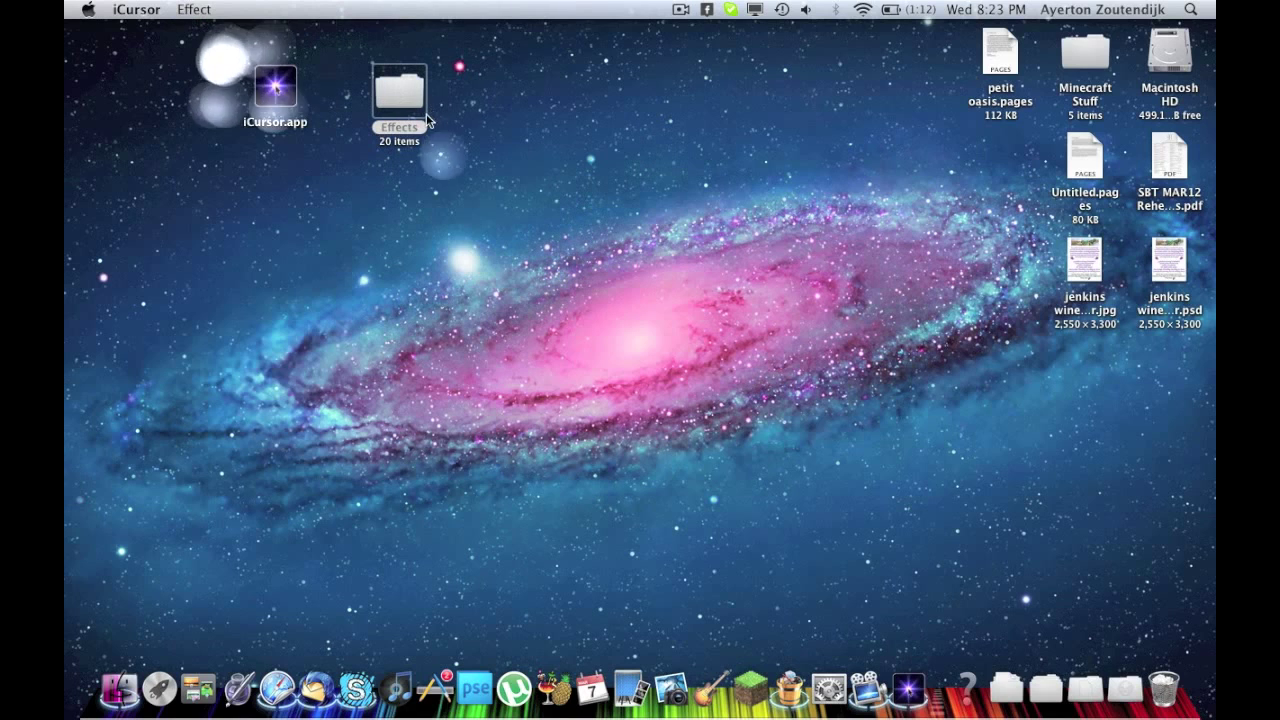
{"action": "left_click", "coordinate": [196, 10]}
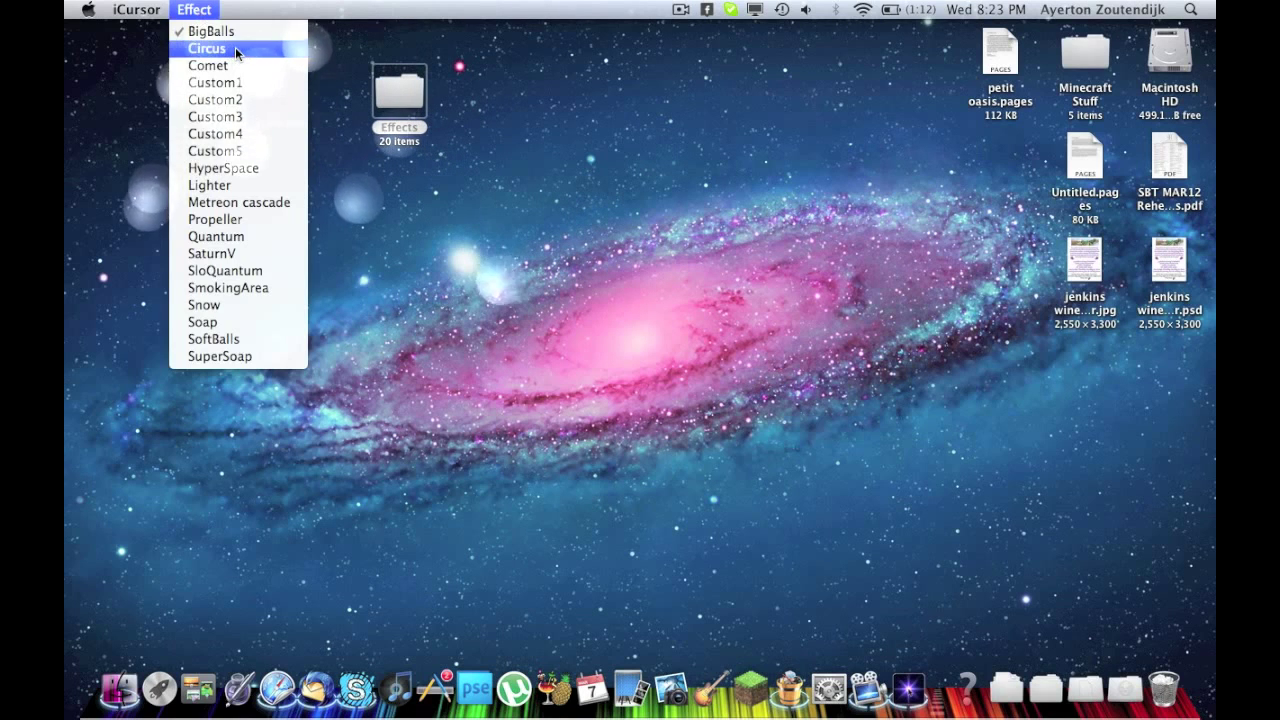
{"action": "left_click", "coordinate": [235, 47]}
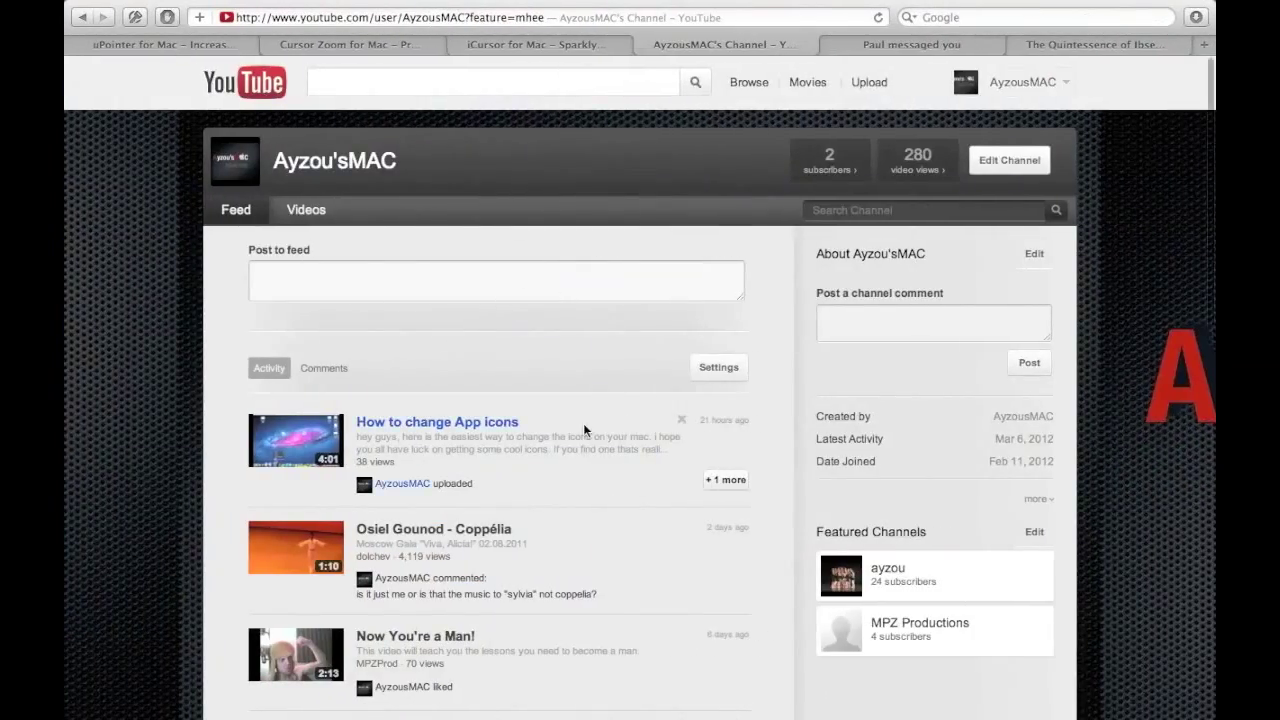
Step: Scroll down through the YouTube channel's feed and back to the top
{"action": "scroll", "coordinate": [583, 423], "scroll_direction": "down", "scroll_amount": 3}
{"action": "scroll", "coordinate": [583, 423], "scroll_direction": "up", "scroll_amount": 3}
{"action": "scroll", "coordinate": [583, 423], "scroll_direction": "down", "scroll_amount": 5}
{"action": "scroll", "coordinate": [583, 423], "scroll_direction": "up", "scroll_amount": 5}
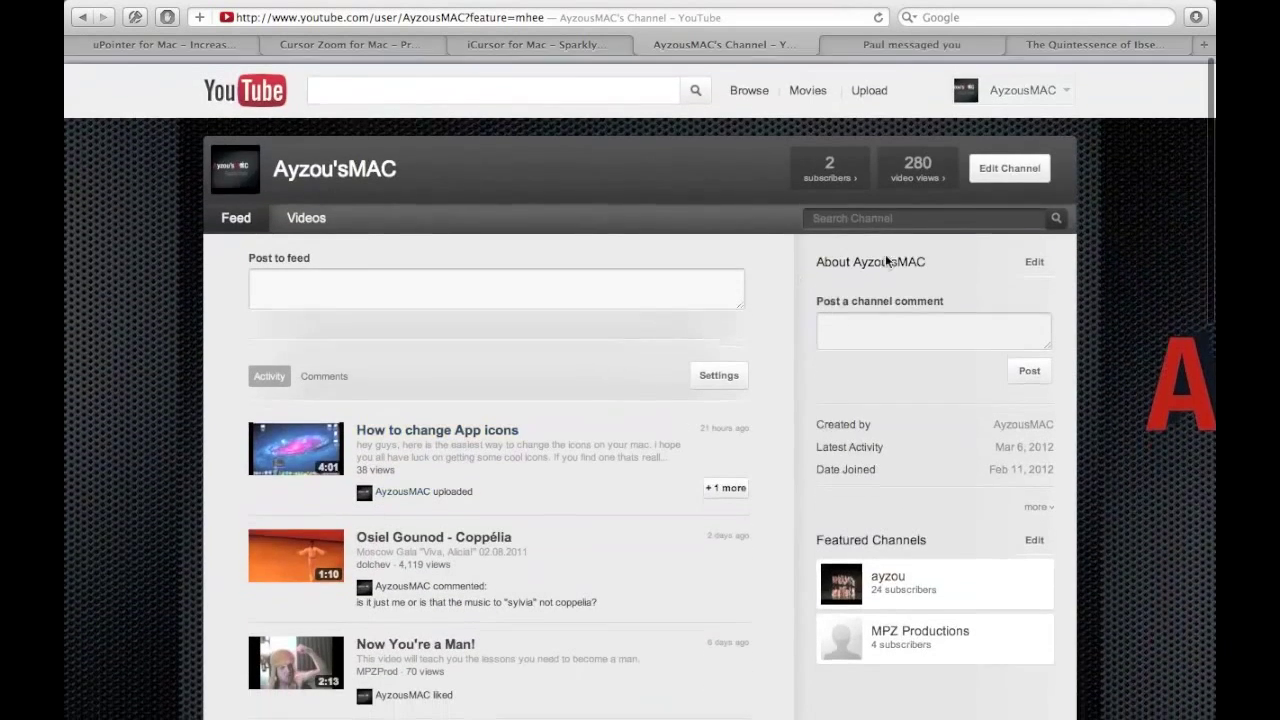